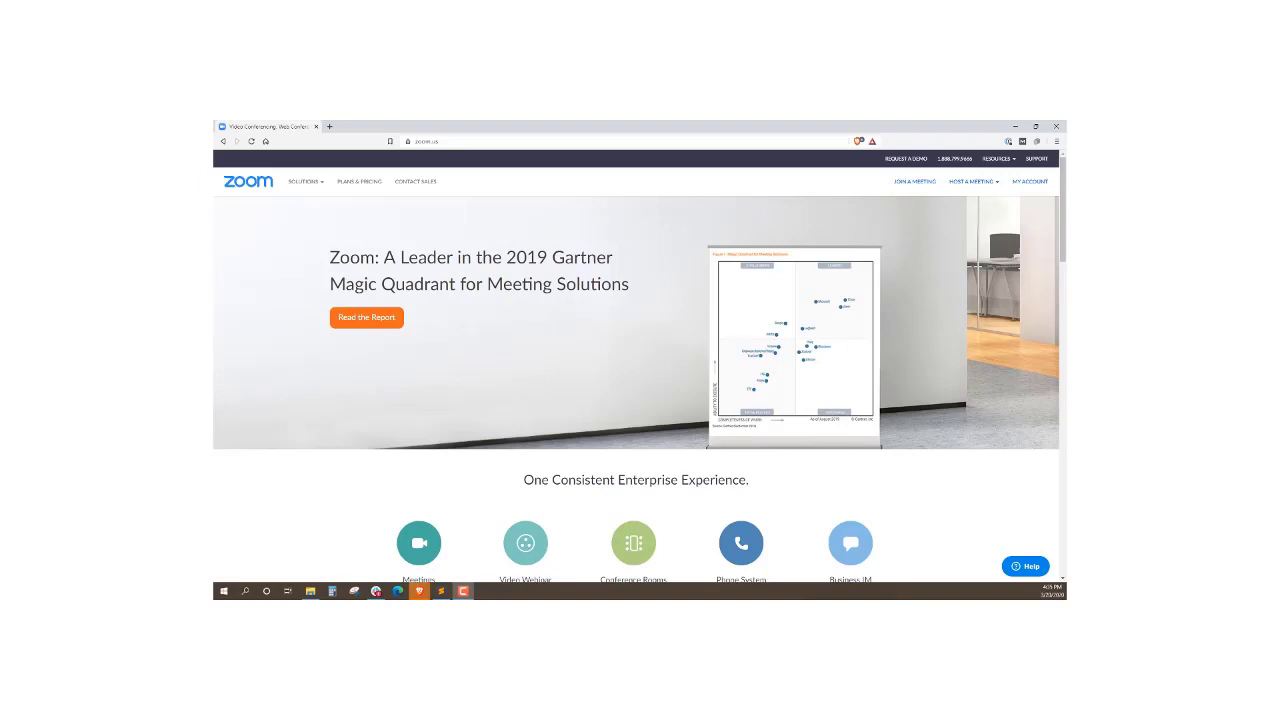
# Open zoom.us/pricing from the PLANS & PRICING link in the top navigation
pyautogui.scroll(-2, 450, 330)
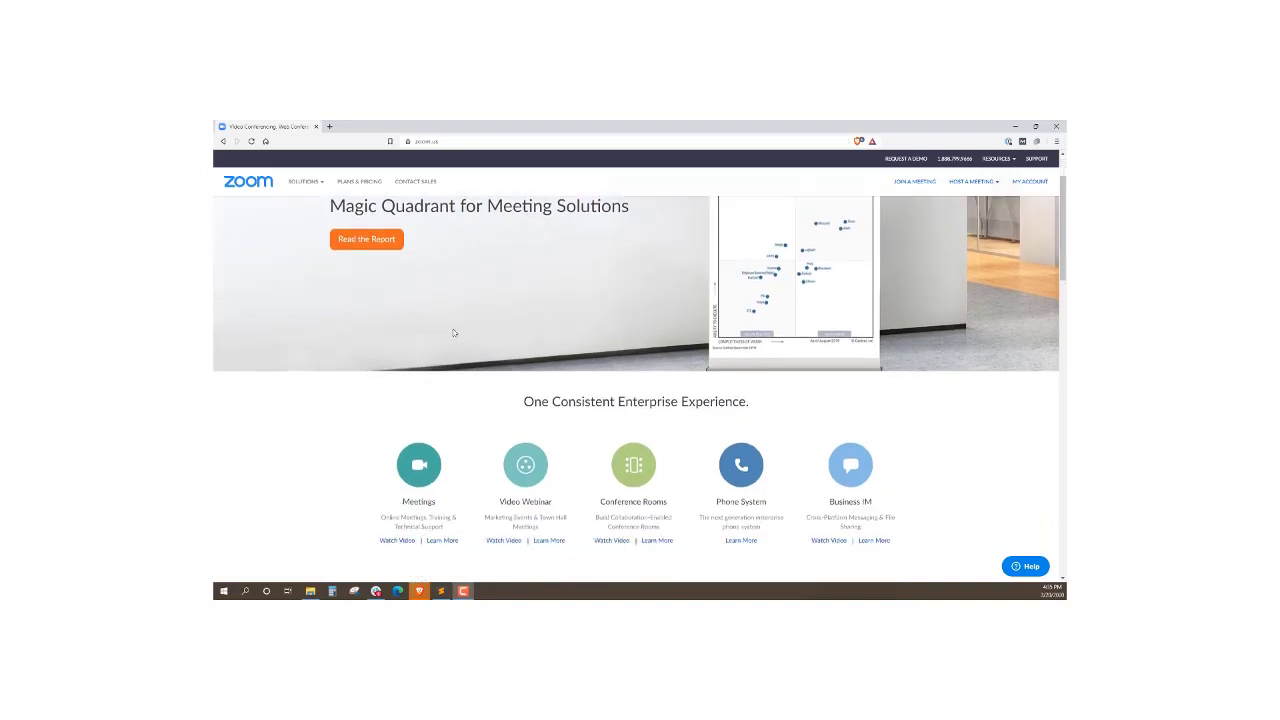
pyautogui.scroll(2, 460, 325)
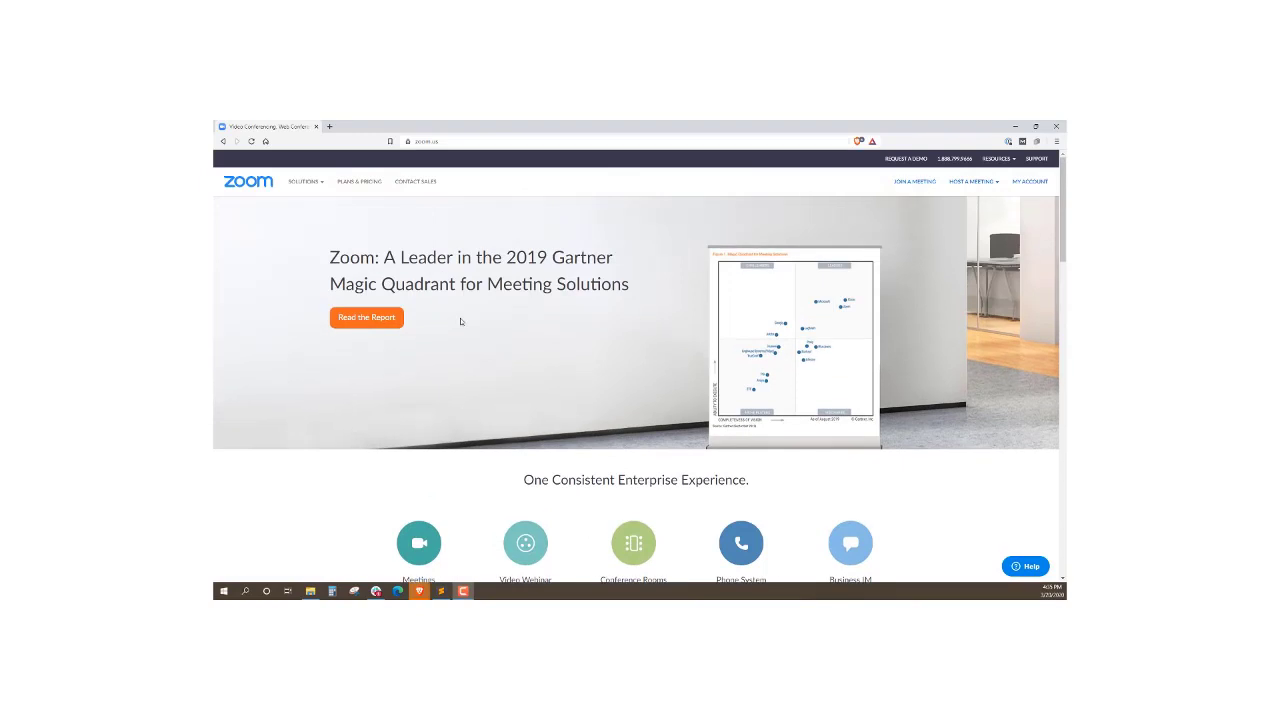
pyautogui.click(357, 183)
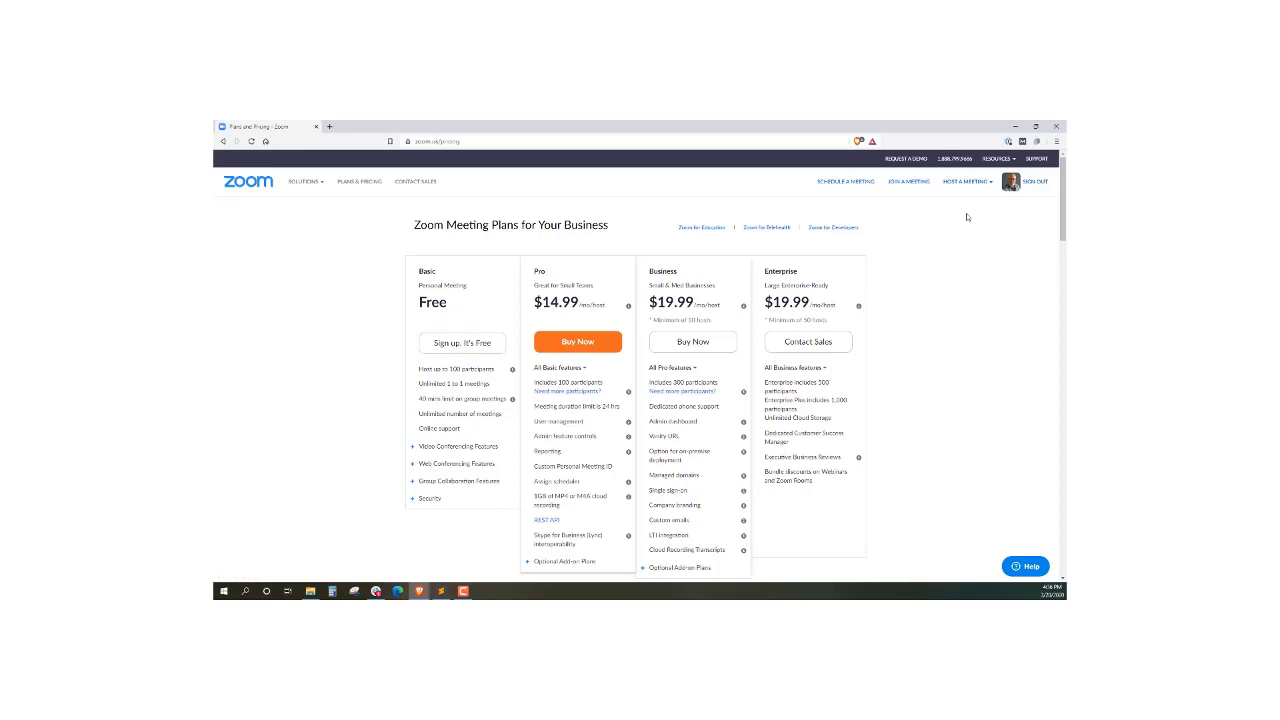
# Open My Profile and close the 'Uplevel Your Meetings with Zoom Pro' popup
pyautogui.click(1012, 183)
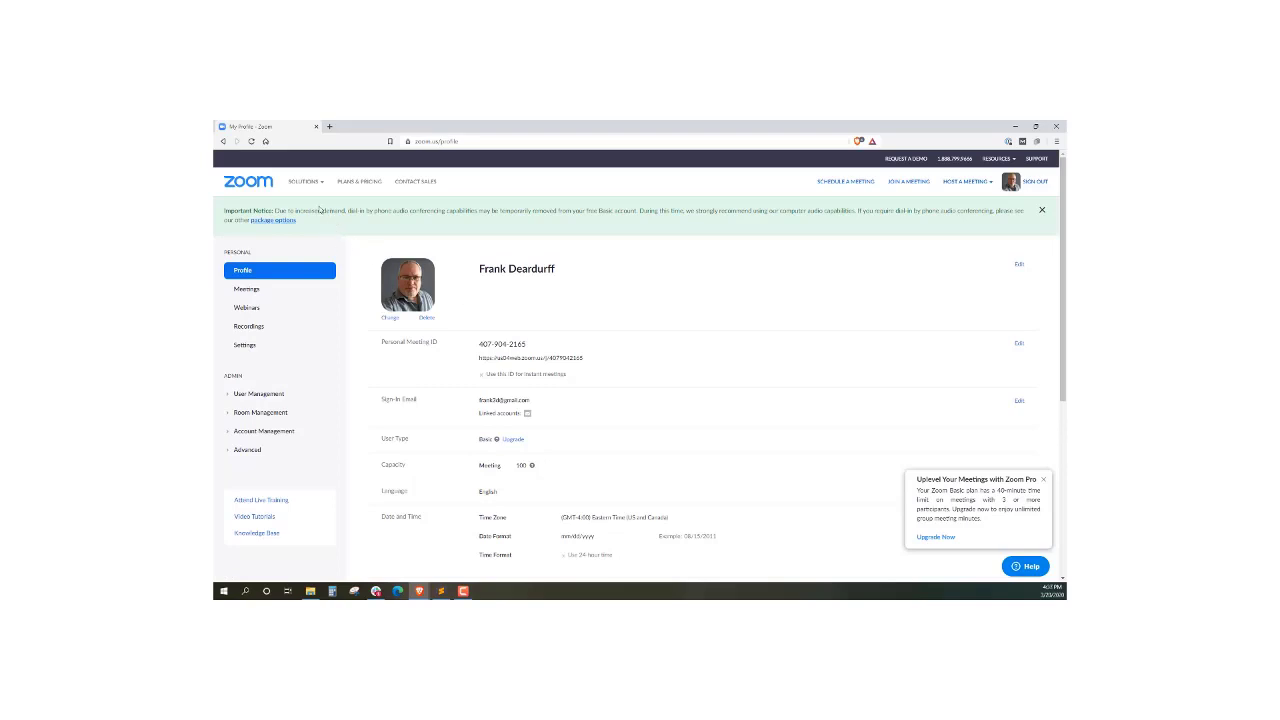
pyautogui.moveTo(274, 211); pyautogui.dragTo(471, 211)
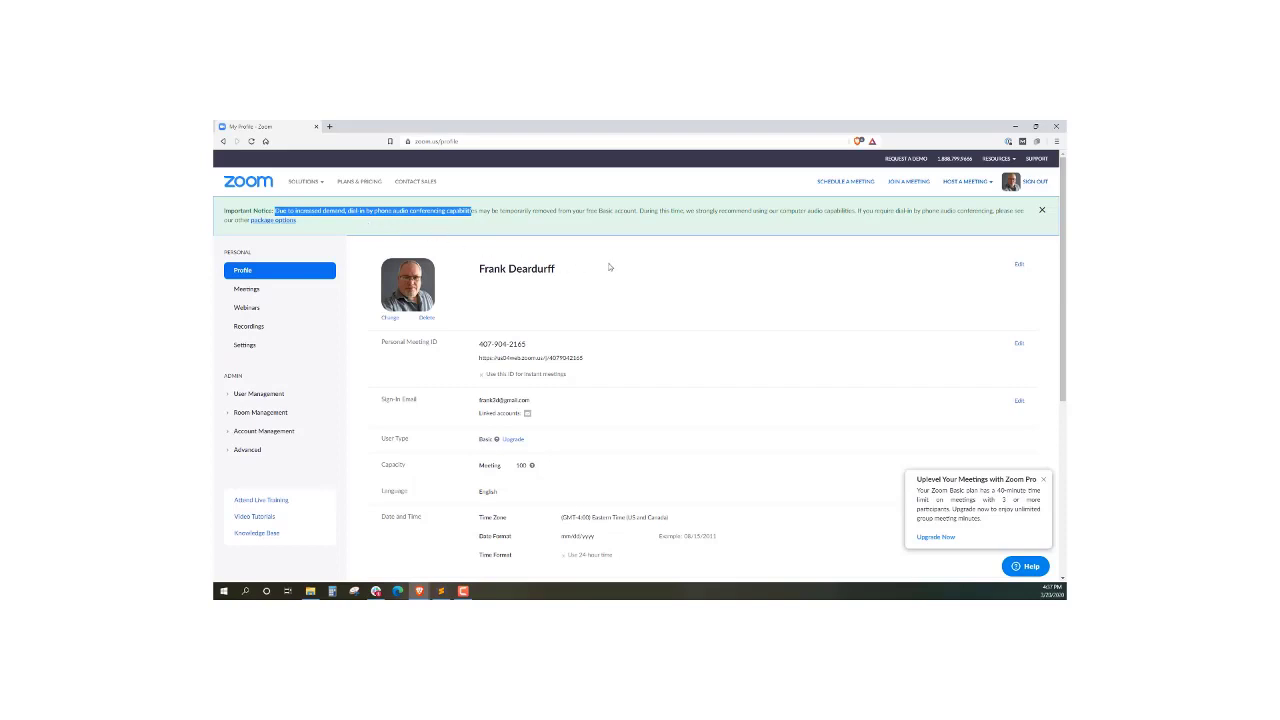
pyautogui.click(592, 255)
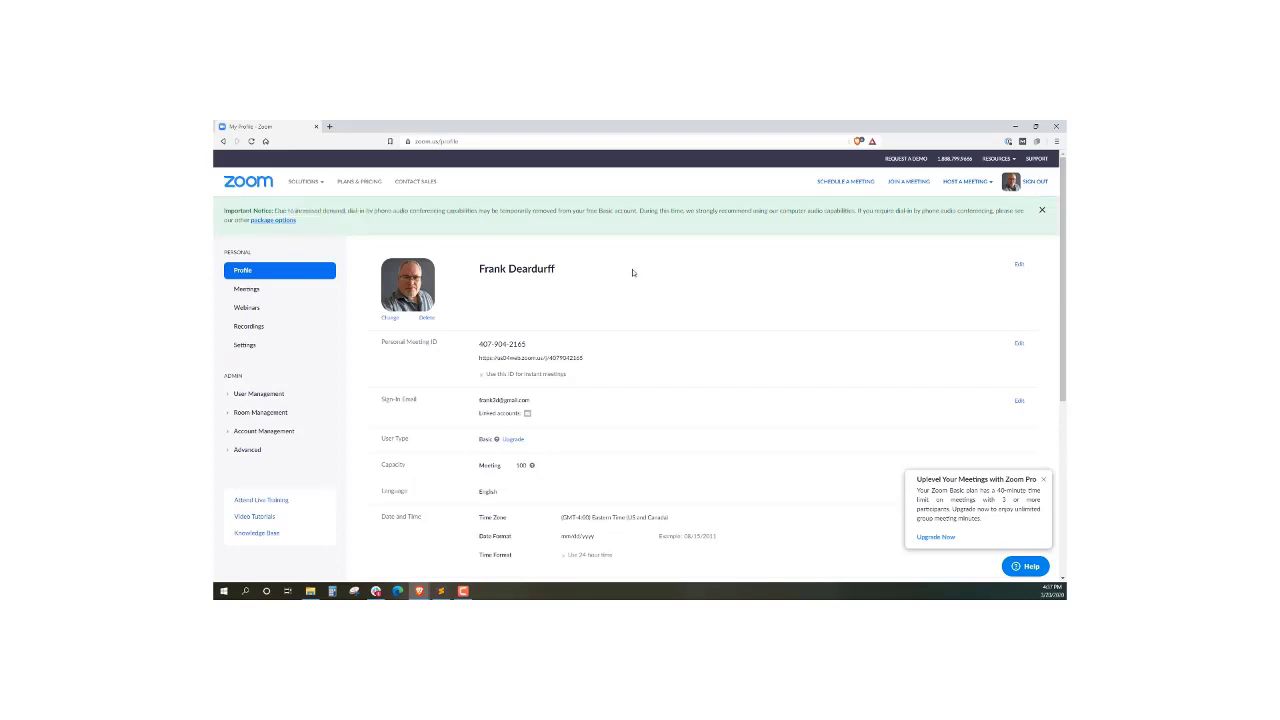
pyautogui.click(1043, 479)
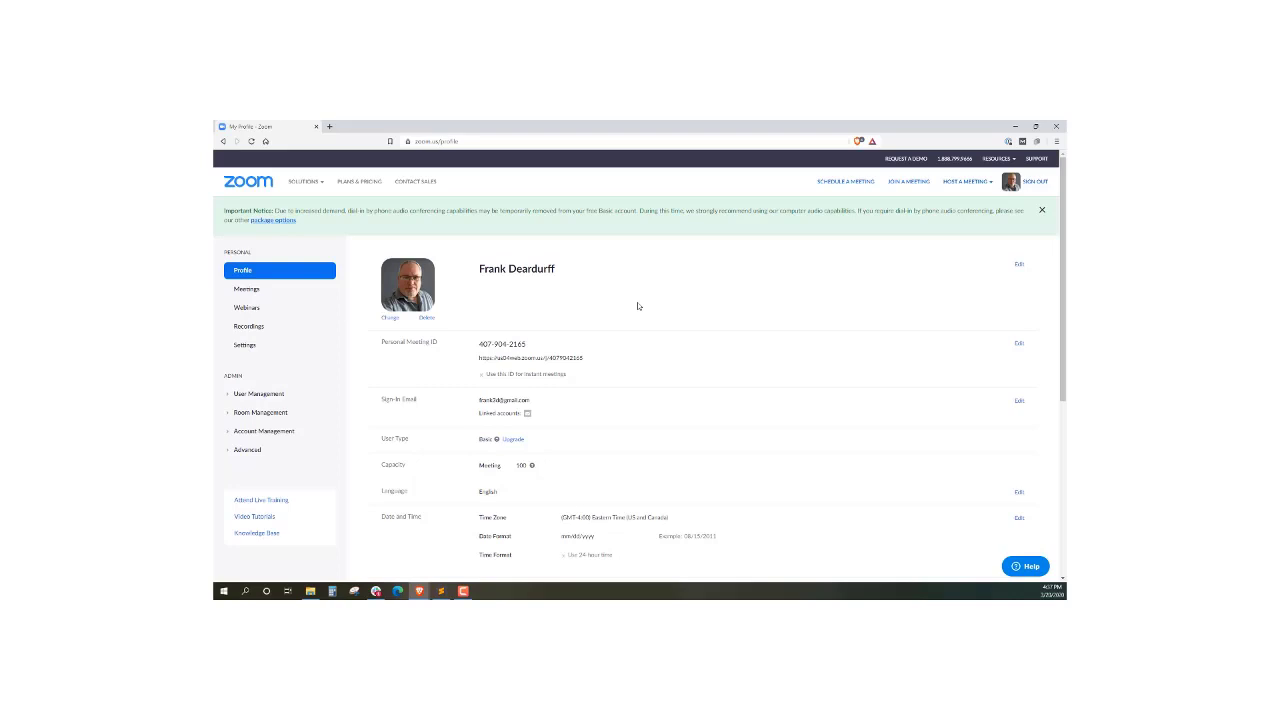
# Reveal the Capacity help note: 40-minute meetings with up to 100 participants
pyautogui.scroll(-1, 637, 302)
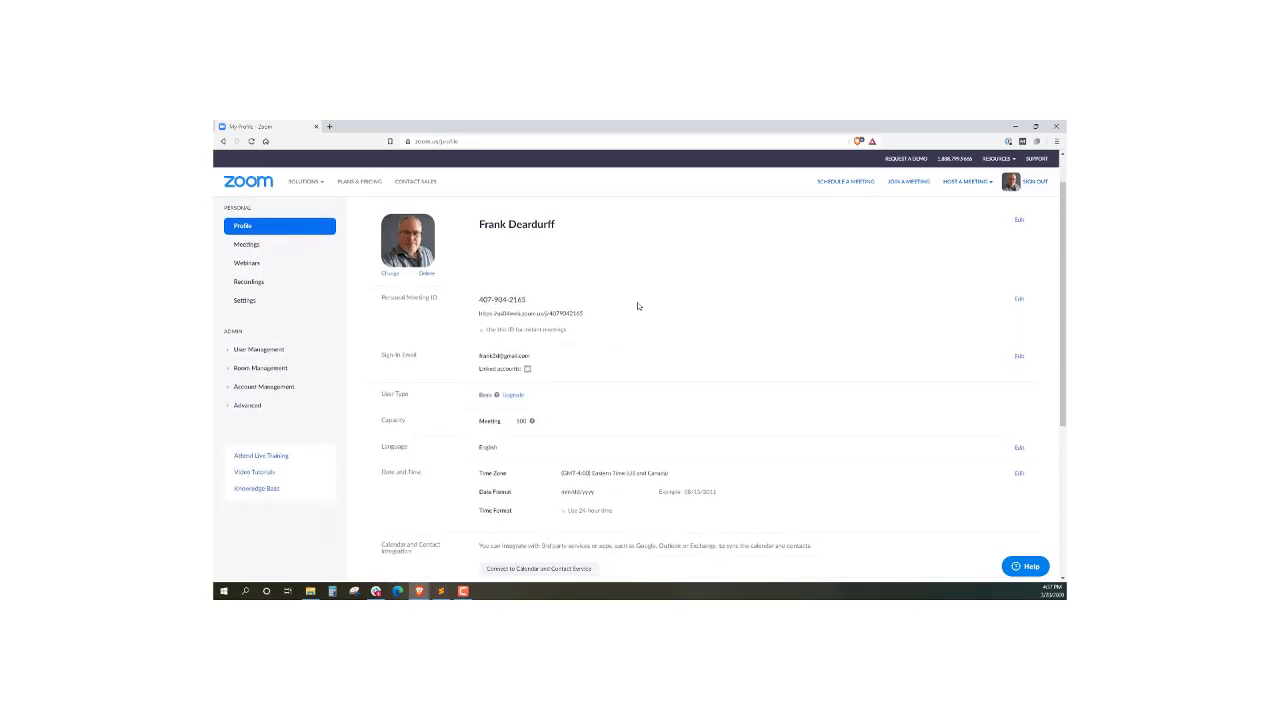
pyautogui.scroll(-1, 557, 264)
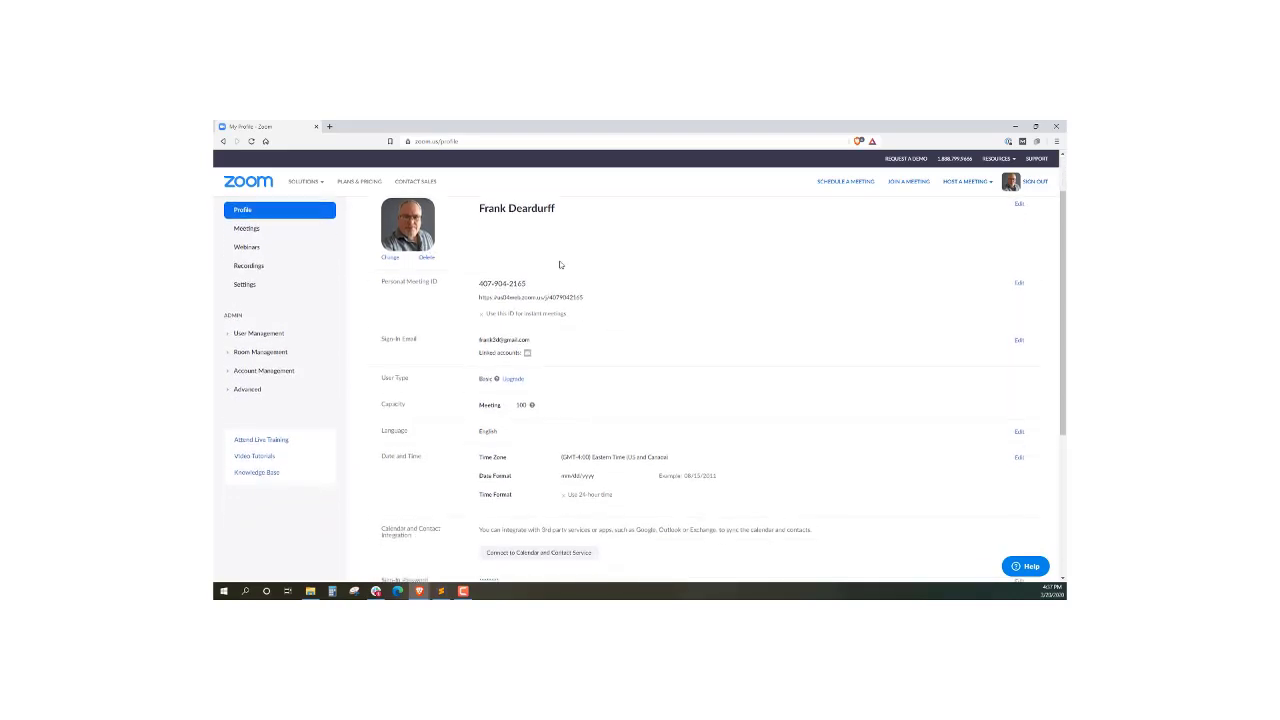
pyautogui.scroll(2, 761, 290)
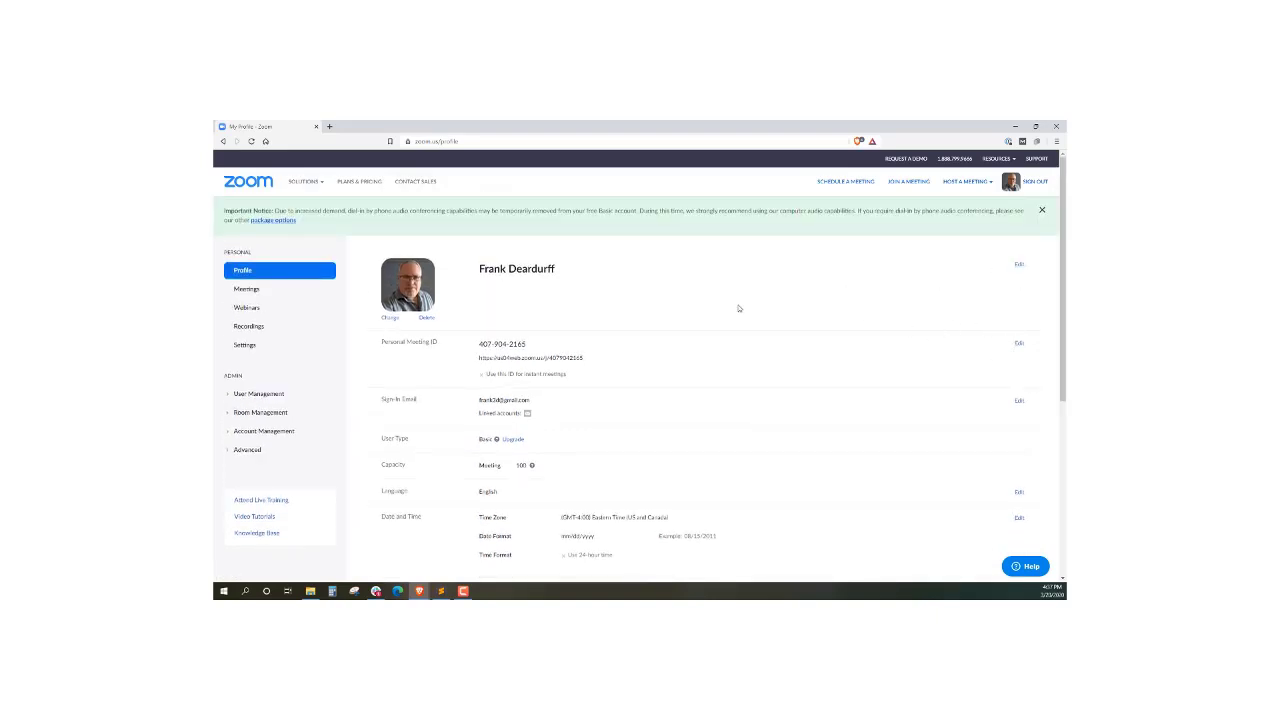
pyautogui.scroll(-2, 737, 306)
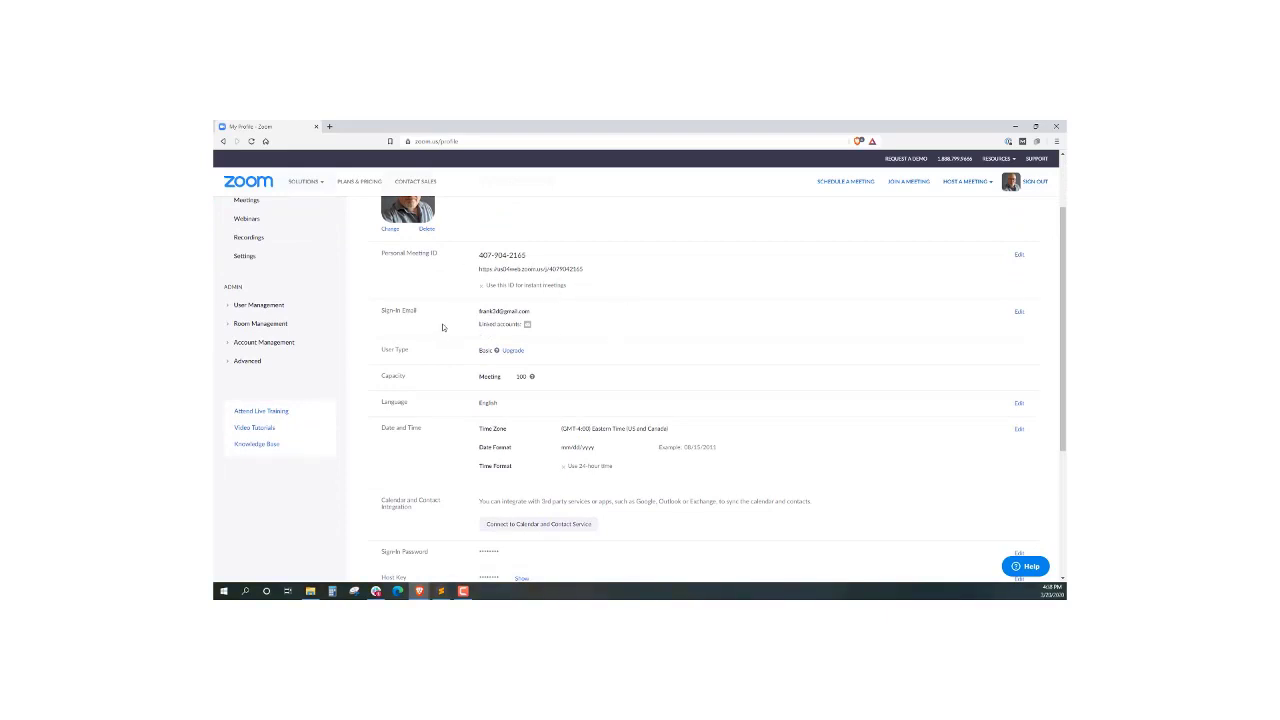
pyautogui.scroll(-2, 550, 325)
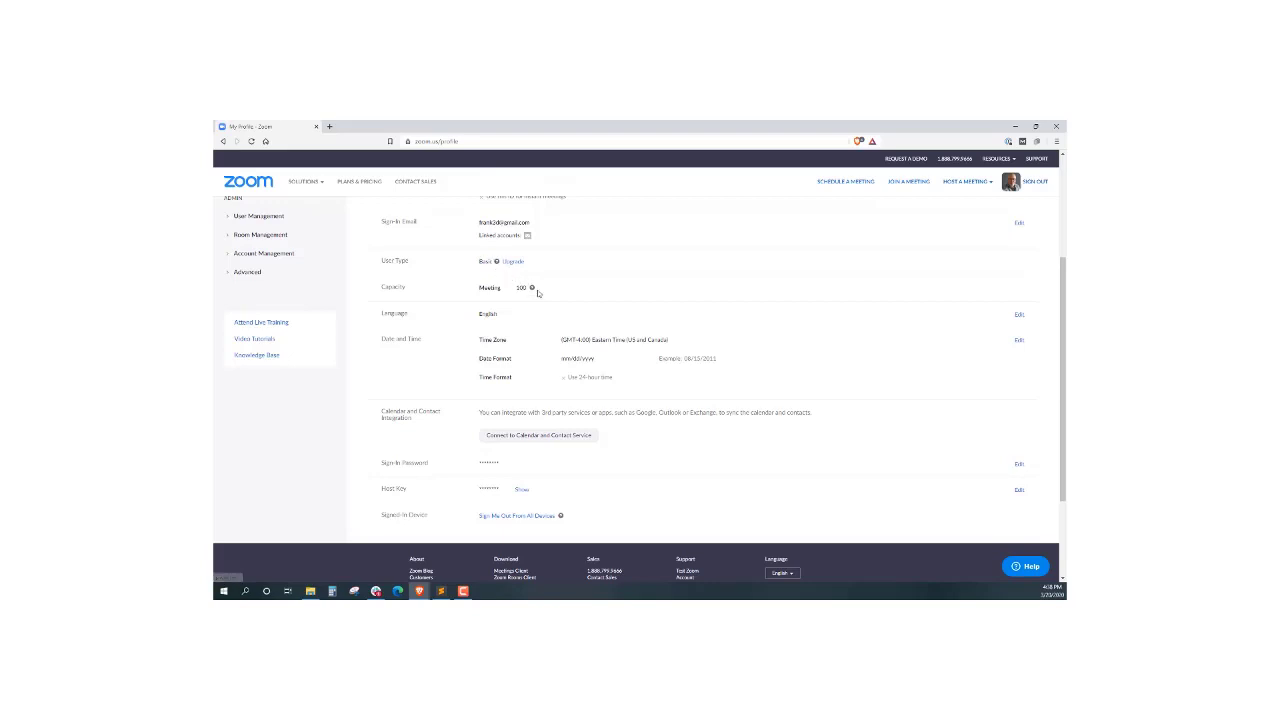
pyautogui.click(532, 288)
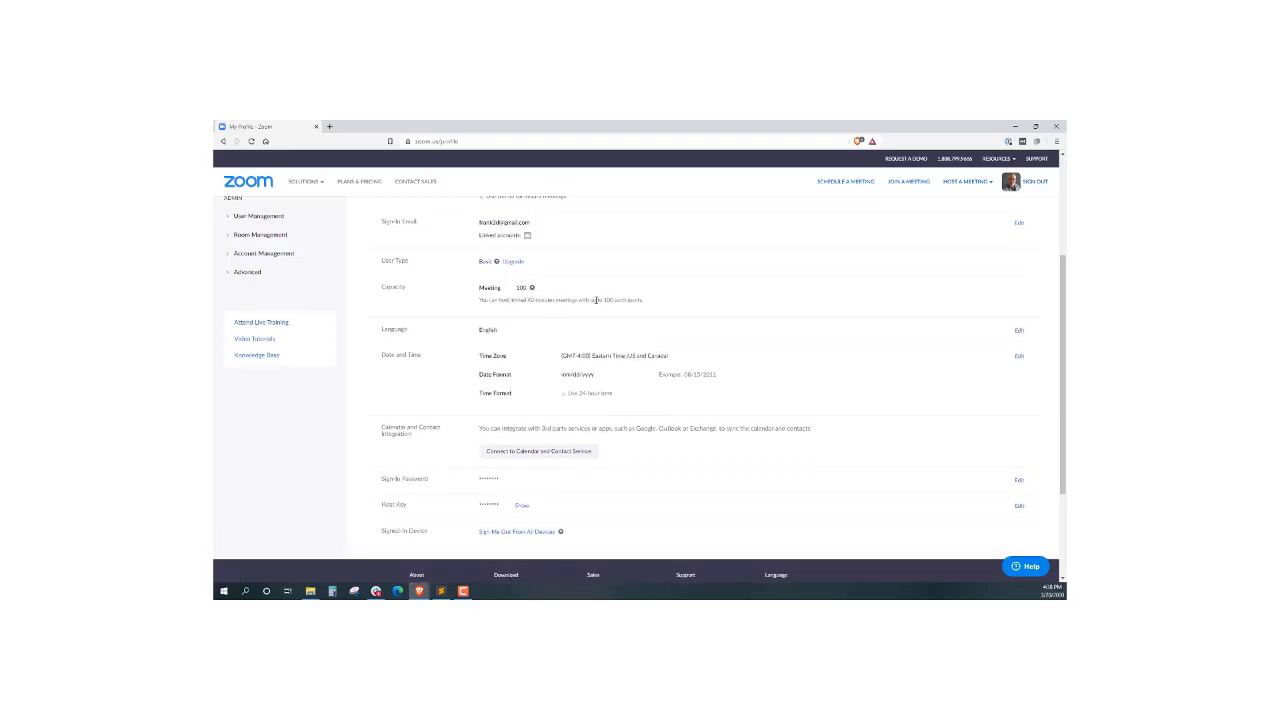
pyautogui.moveTo(645, 306); pyautogui.dragTo(509, 314)
pyautogui.moveTo(558, 316); pyautogui.dragTo(658, 313)
pyautogui.scroll(-2, 663, 304)
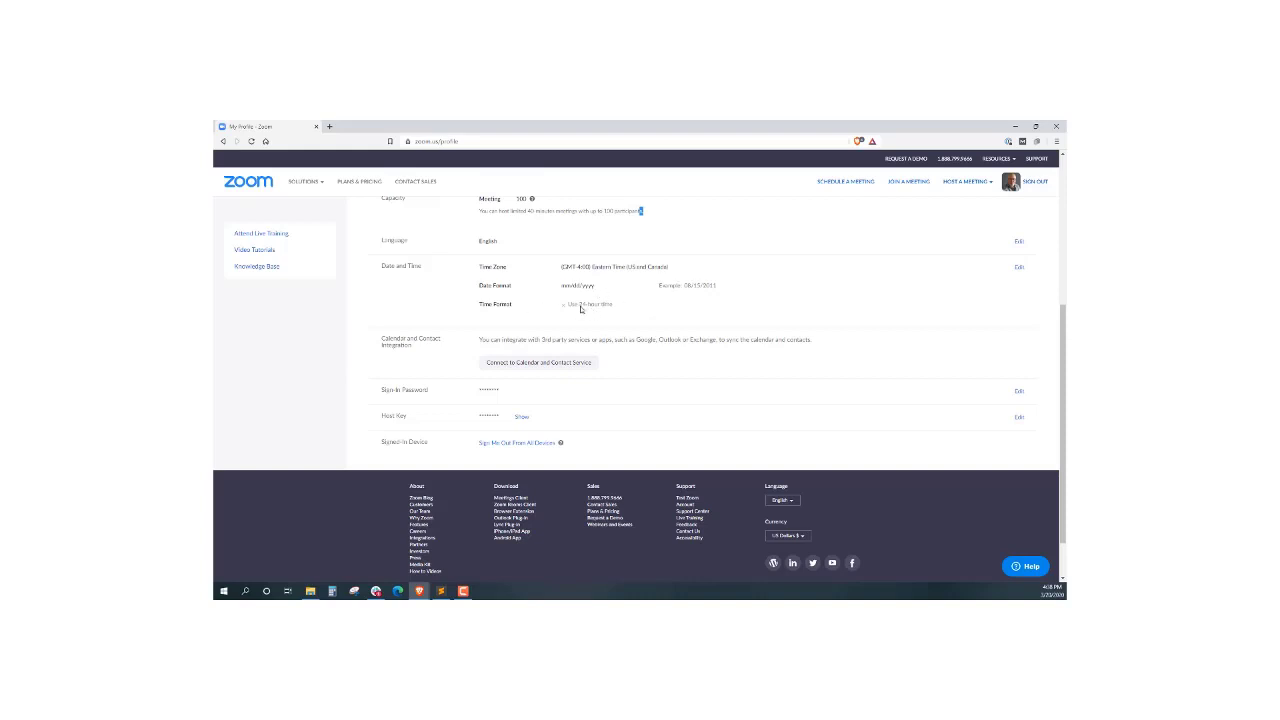
pyautogui.scroll(-1, 585, 318)
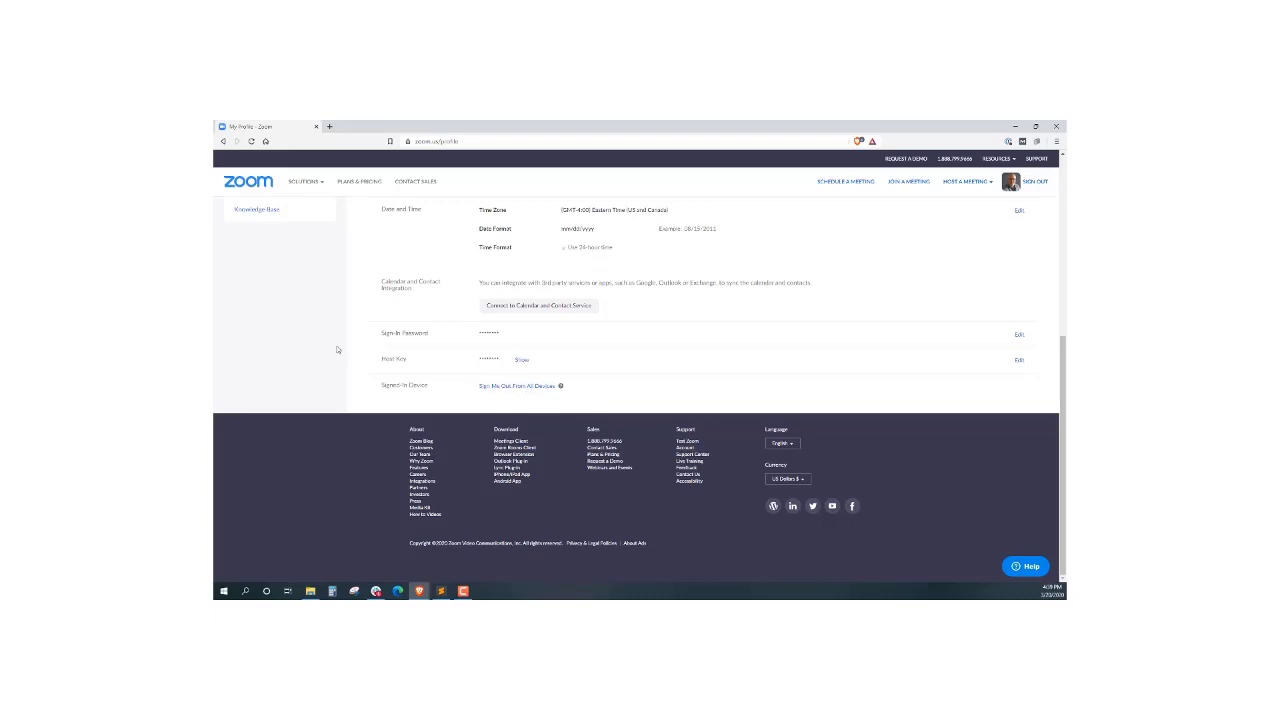
pyautogui.scroll(5, 337, 350)
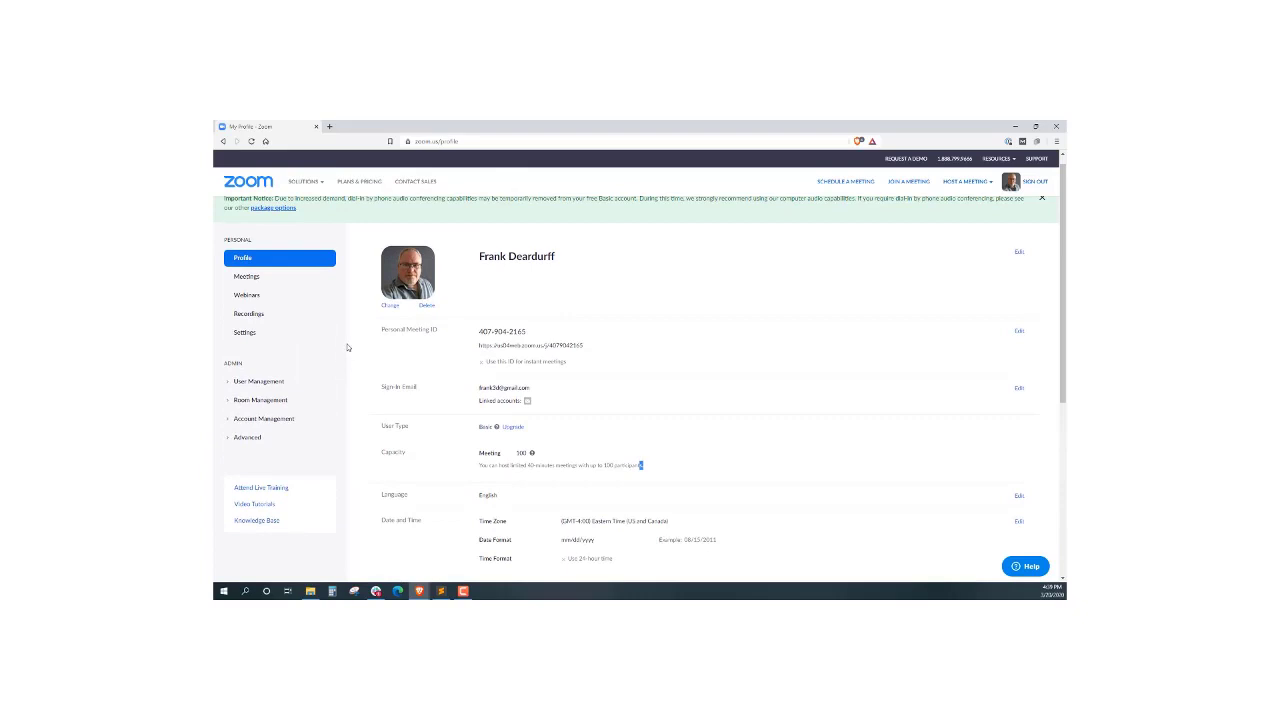
# Go to Meetings and start scheduling a new meeting
pyautogui.click(250, 277)
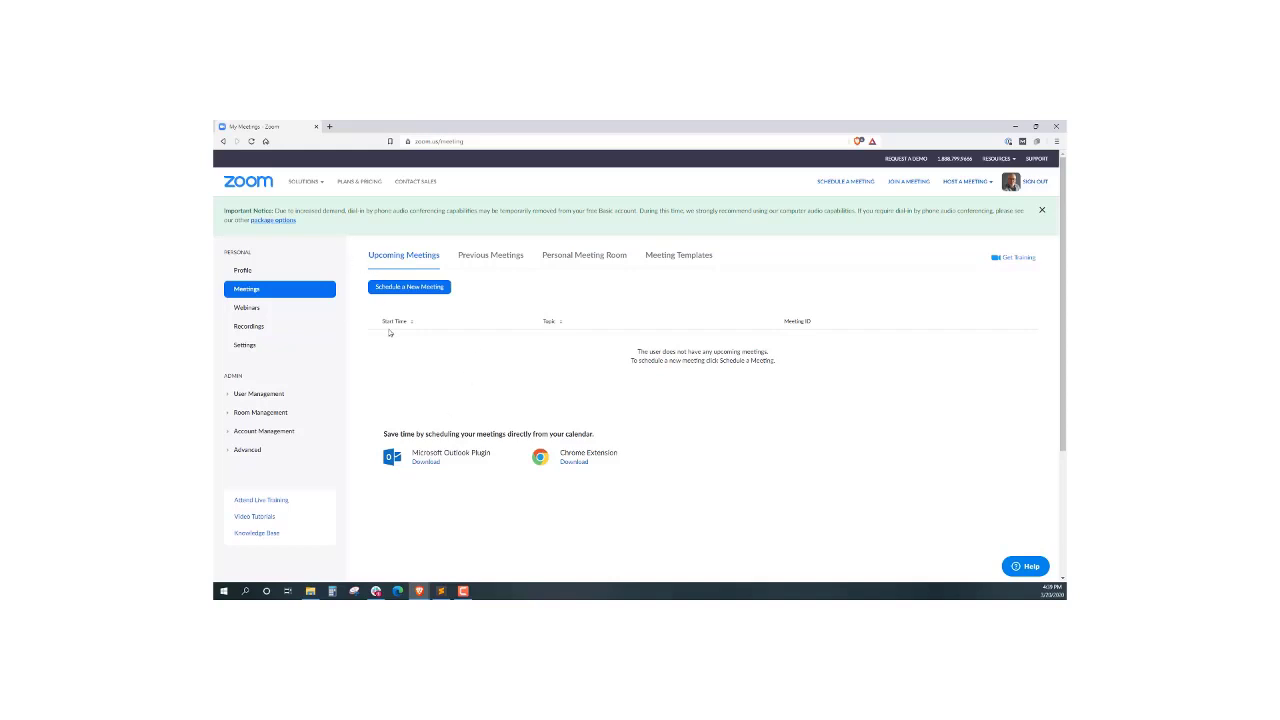
pyautogui.click(416, 287)
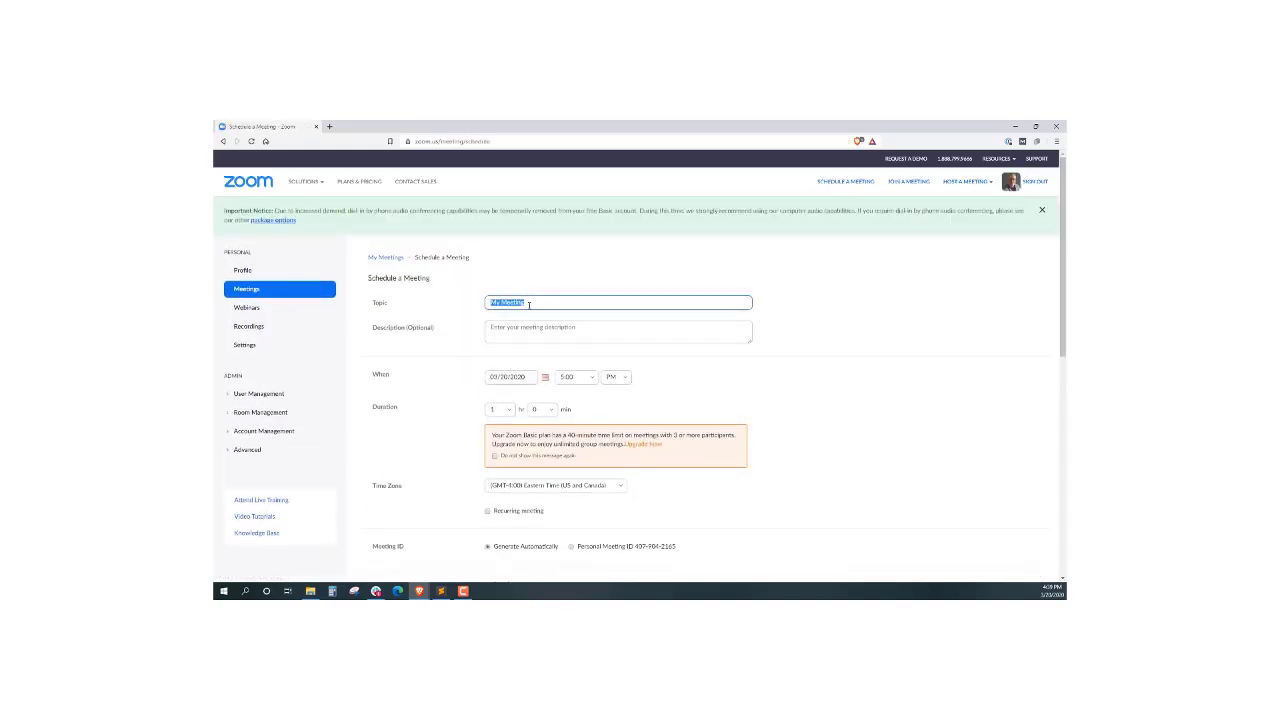
# Replace the default topic 'My Meeting' with 'Our First Meeting'
pyautogui.click(529, 304)
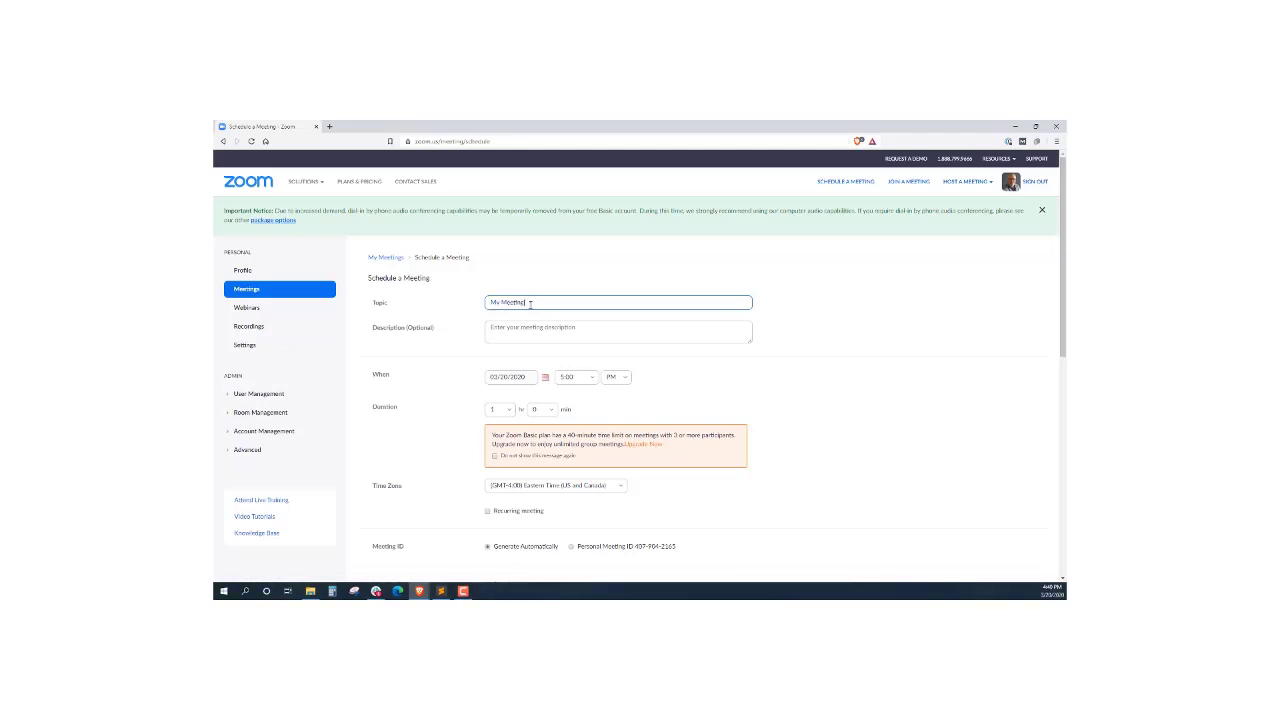
pyautogui.moveTo(491, 302); pyautogui.dragTo(483, 307)
pyautogui.write('C')
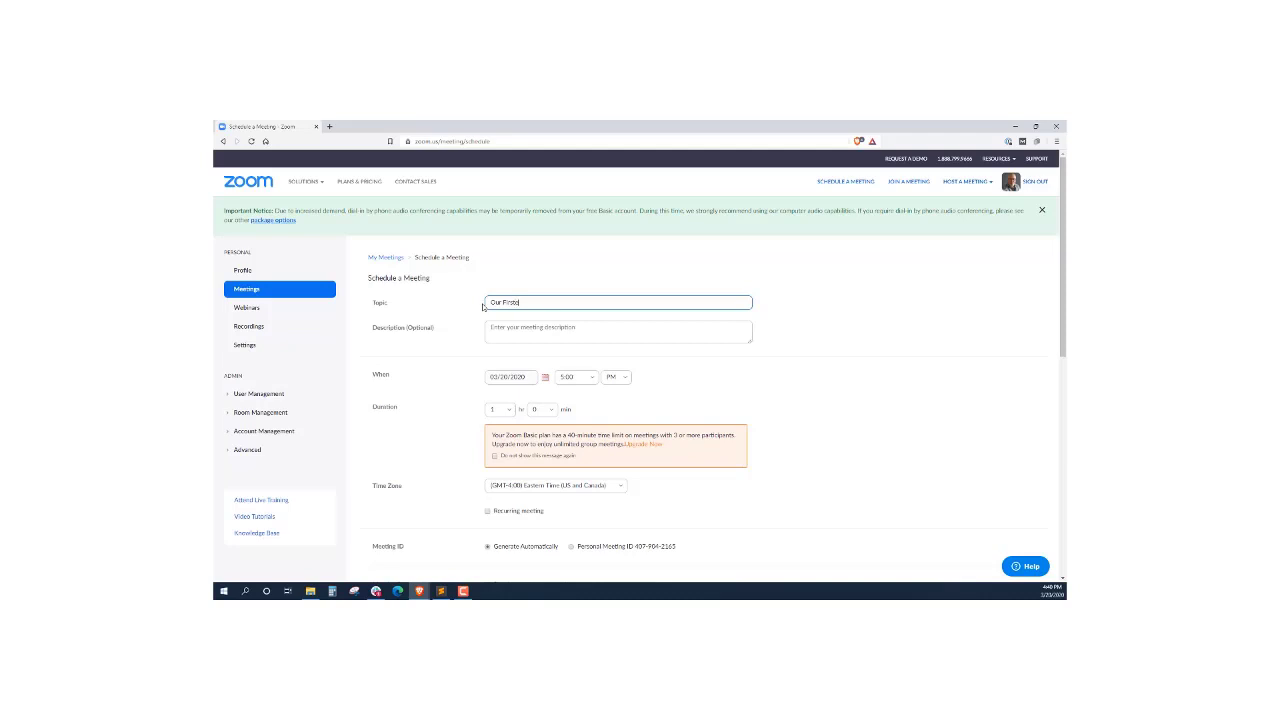
pyautogui.write('ur First Meeting')
# Choose 4:30 from the start time dropdown
pyautogui.click(585, 376)
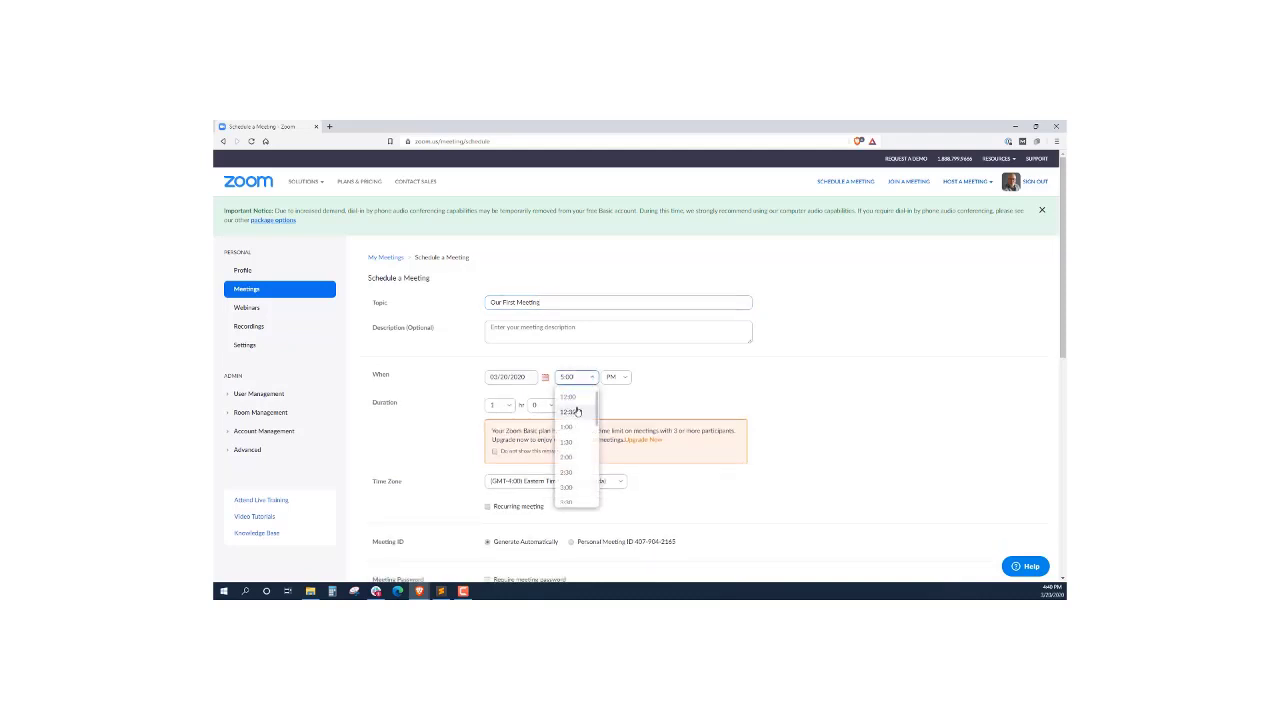
pyautogui.scroll(-3, 576, 440)
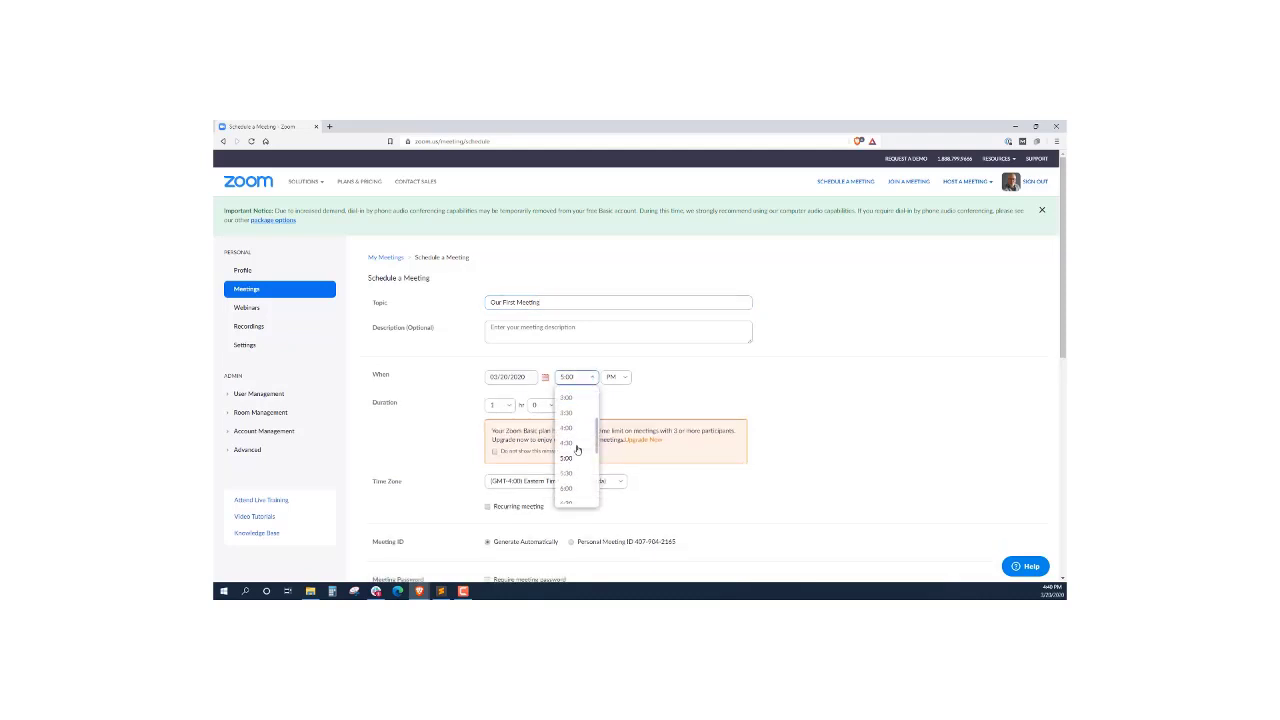
pyautogui.scroll(-3, 577, 450)
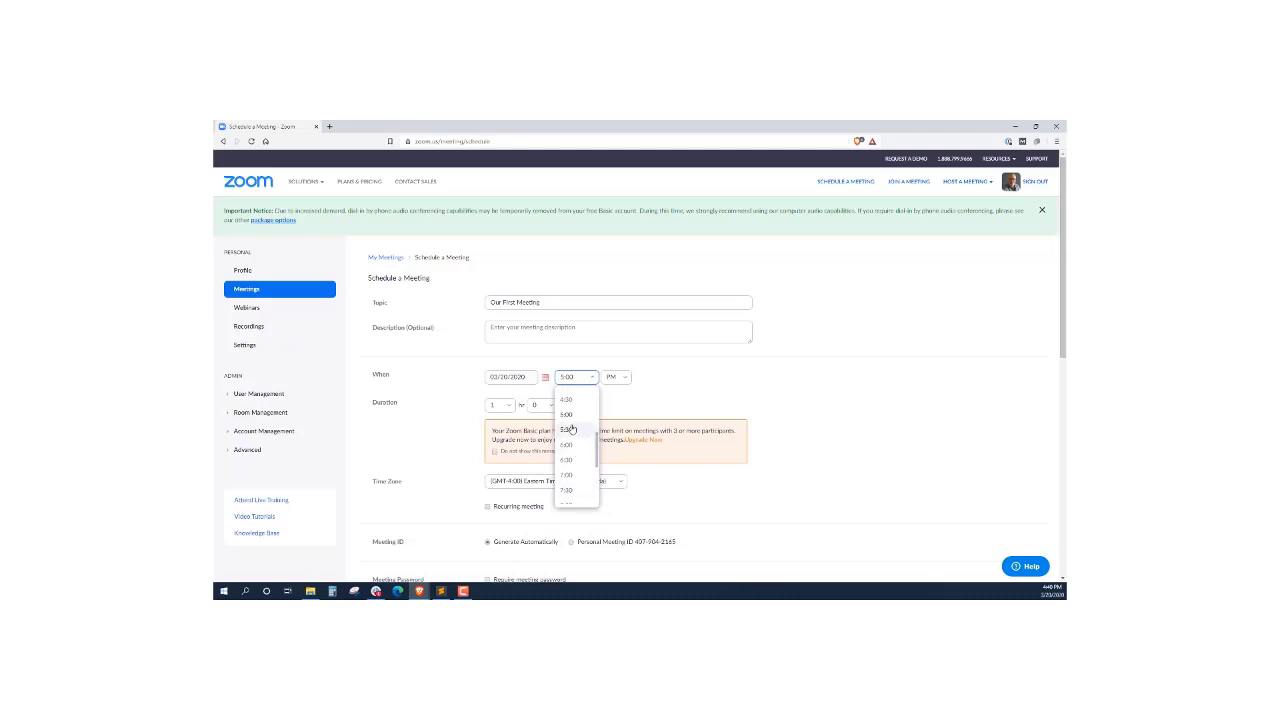
pyautogui.scroll(3, 567, 440)
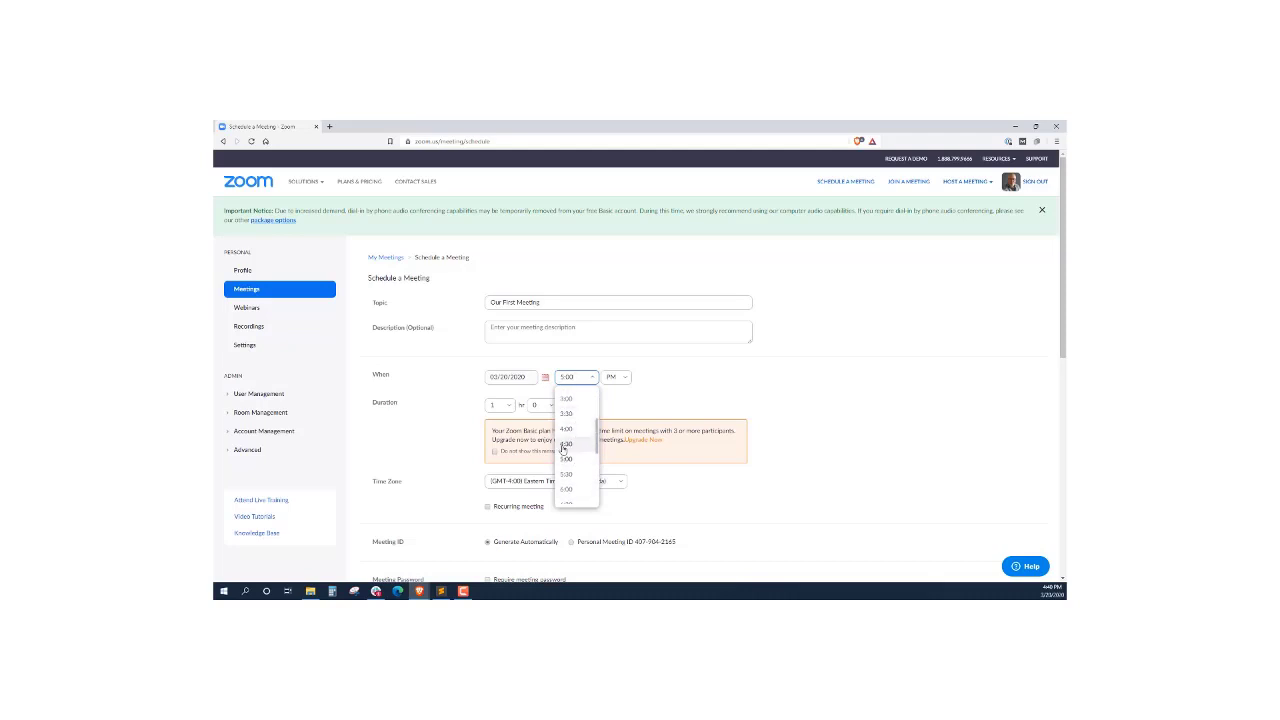
pyautogui.click(564, 446)
# Change the start time to 4:45 PM
pyautogui.click(581, 378)
pyautogui.press('BackSpace')
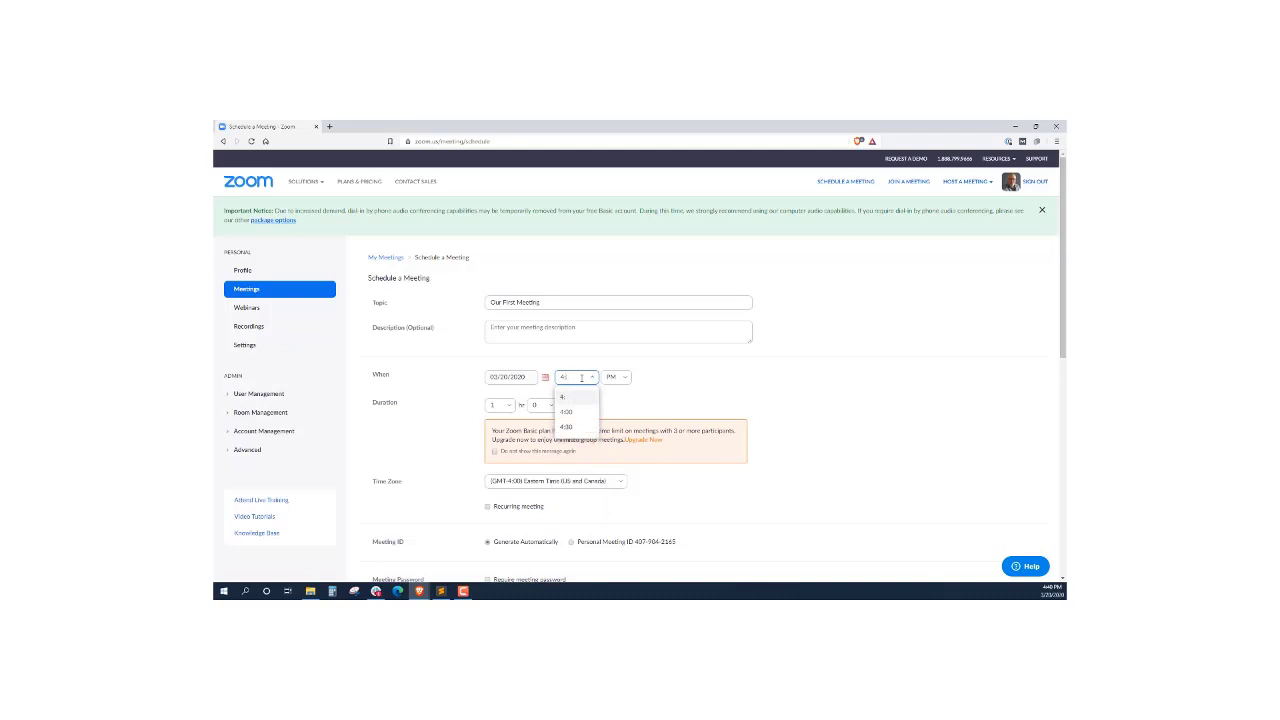
pyautogui.write('45')
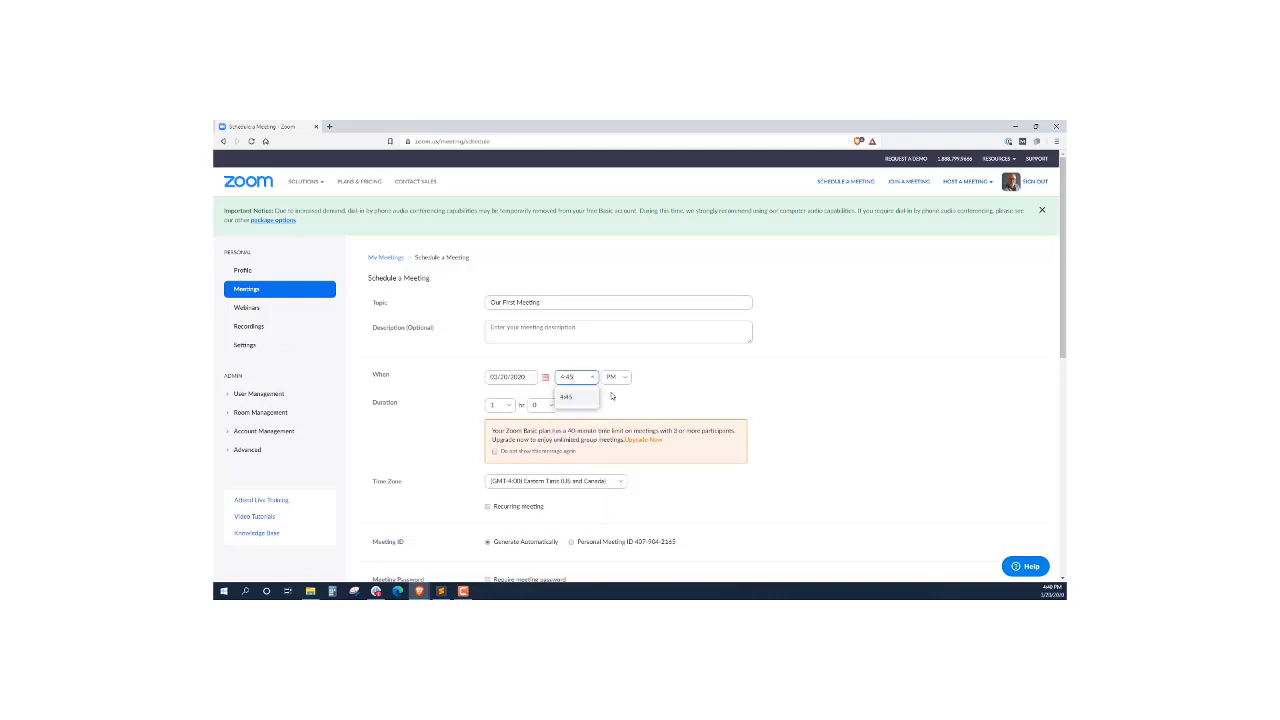
pyautogui.click(612, 397)
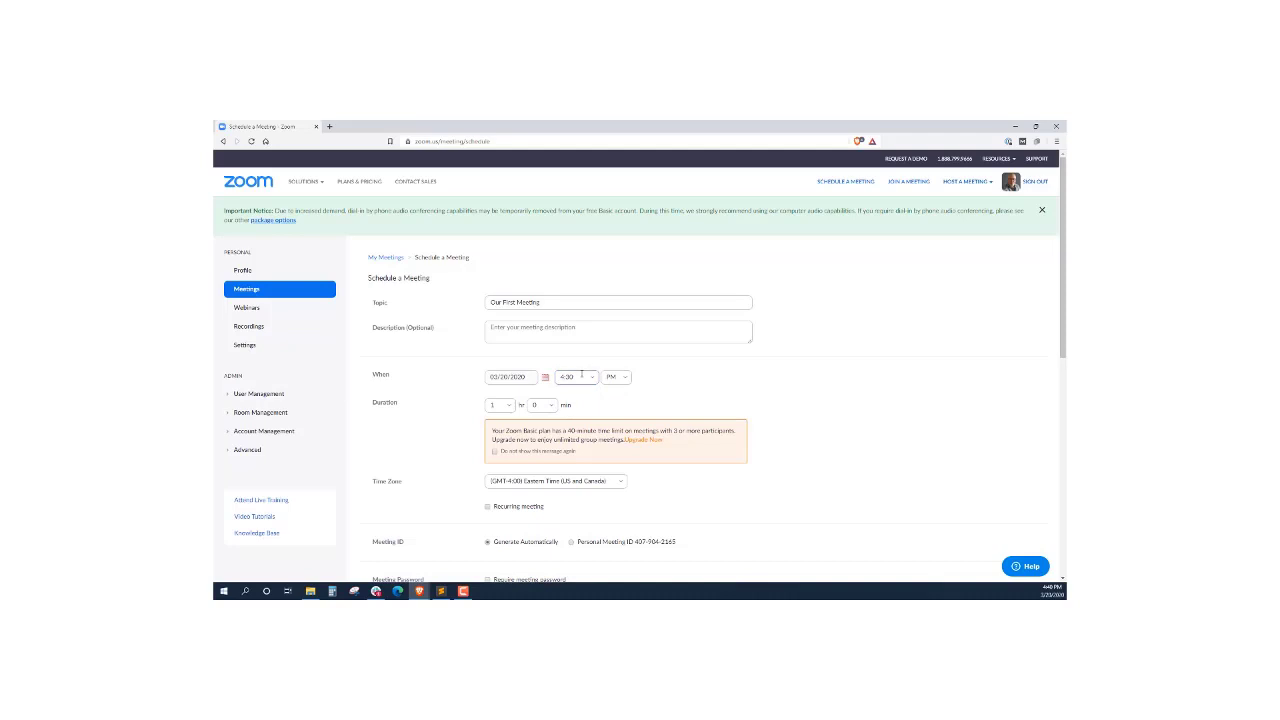
pyautogui.click(581, 376)
pyautogui.press('BackSpace')
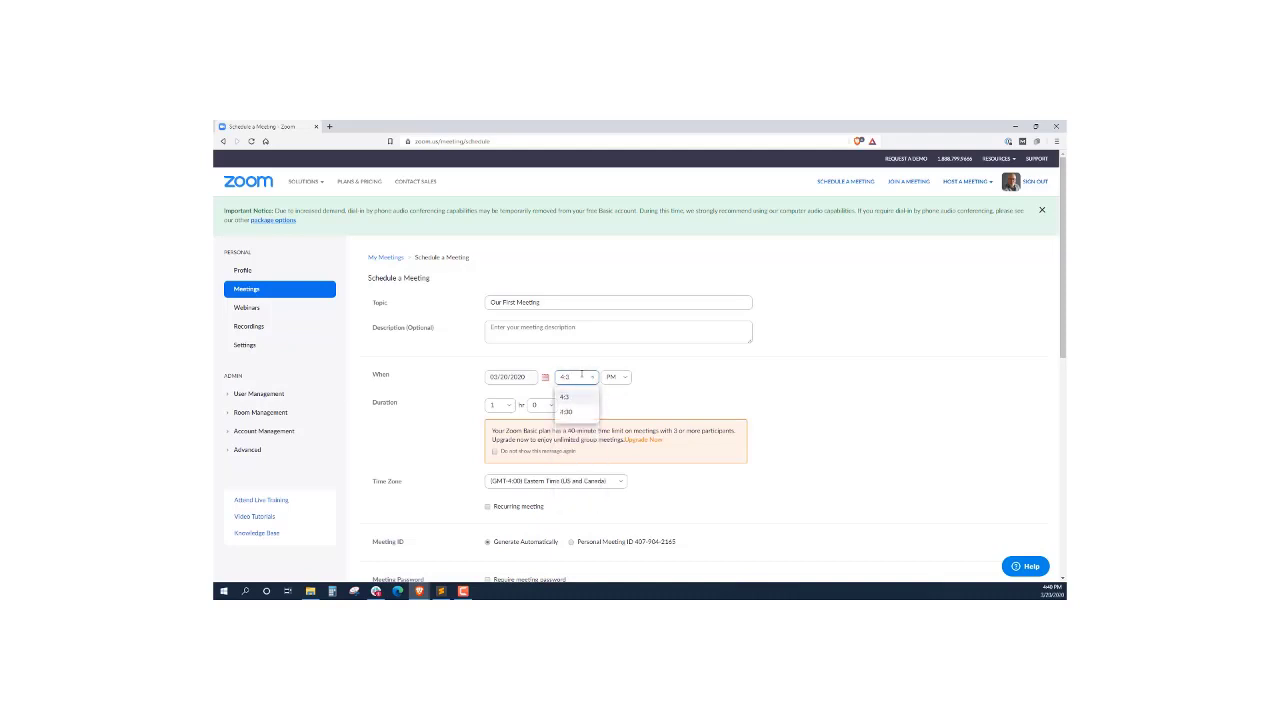
pyautogui.write('45')
pyautogui.click(580, 398)
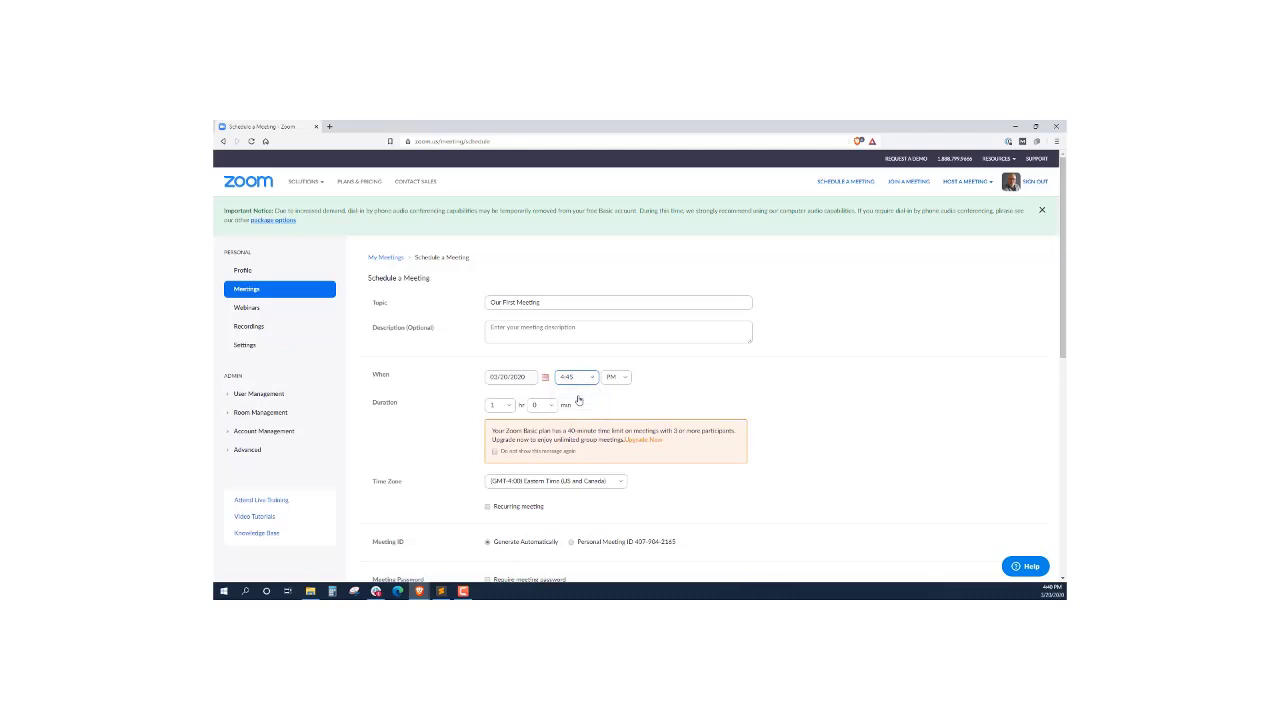
pyautogui.click(674, 386)
pyautogui.scroll(-2, 607, 452)
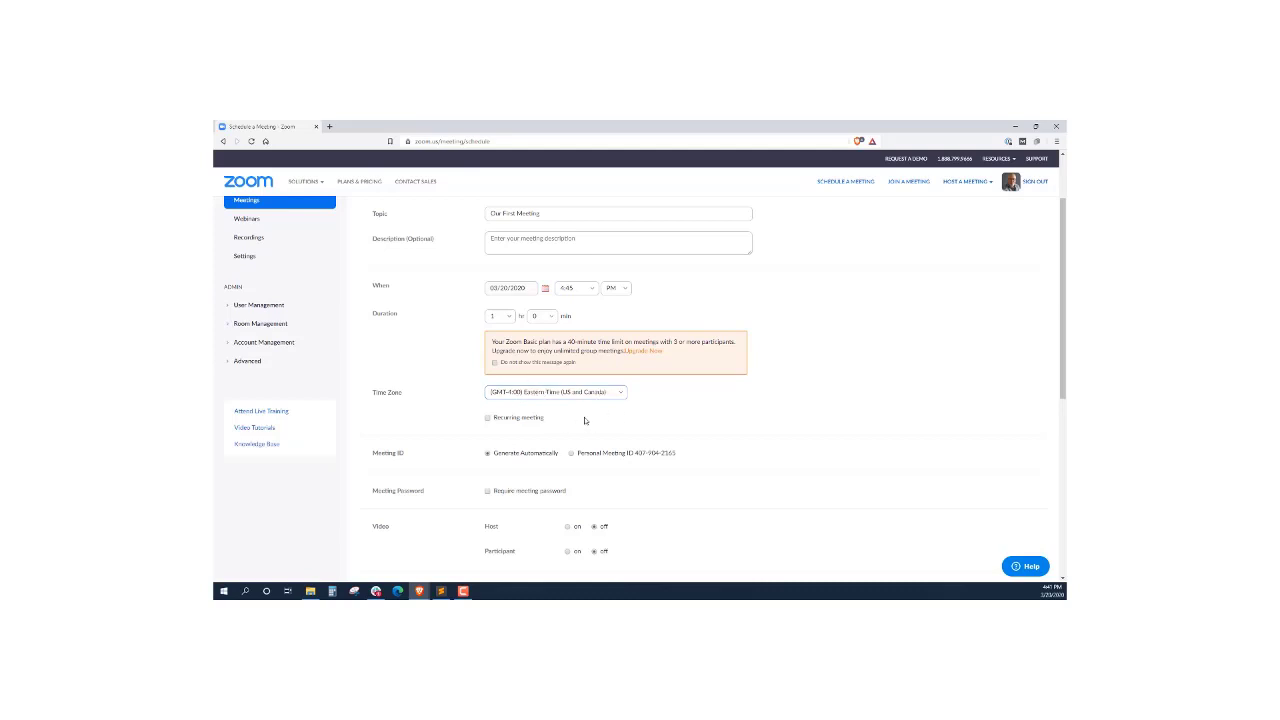
pyautogui.scroll(3, 432, 386)
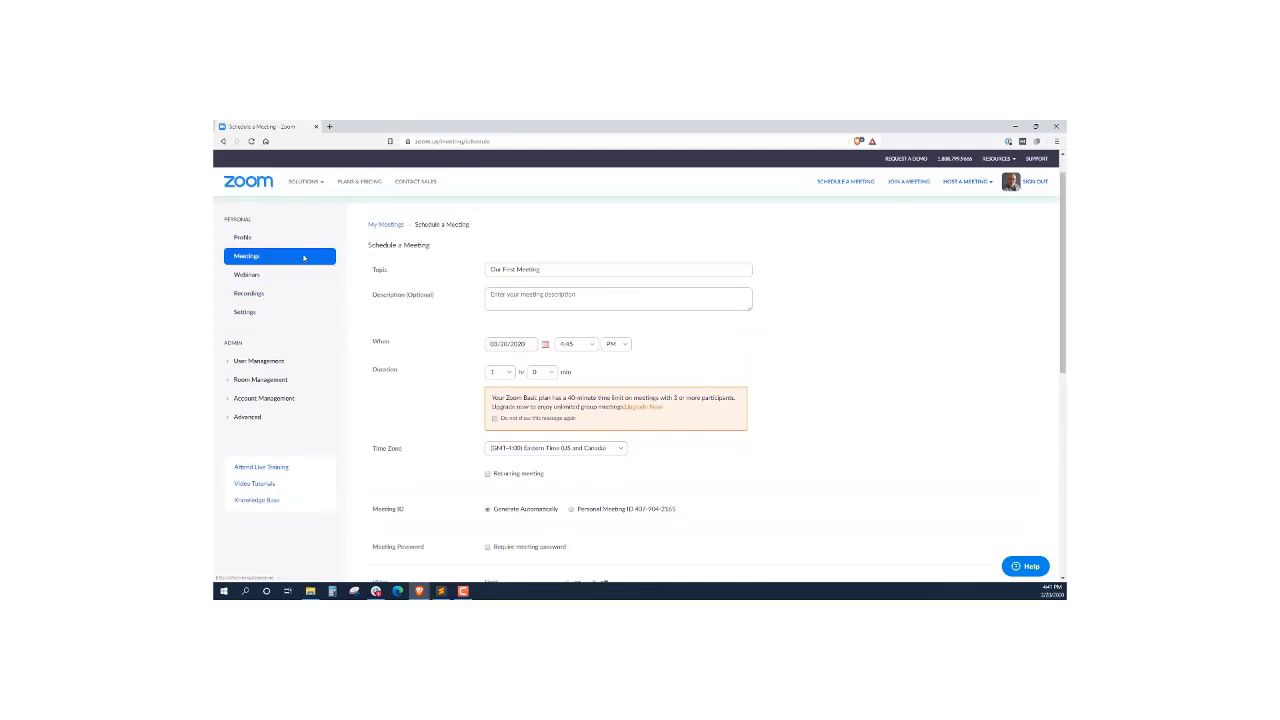
pyautogui.scroll(-2, 432, 386)
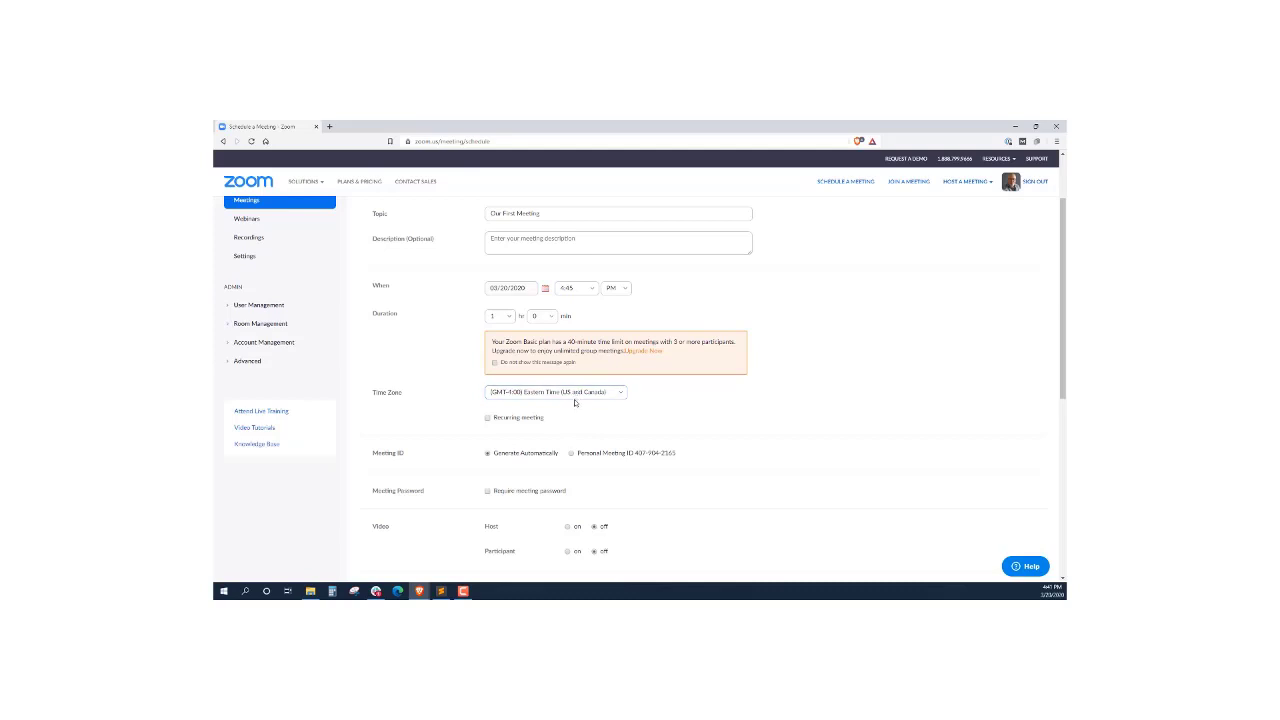
pyautogui.scroll(-1, 596, 400)
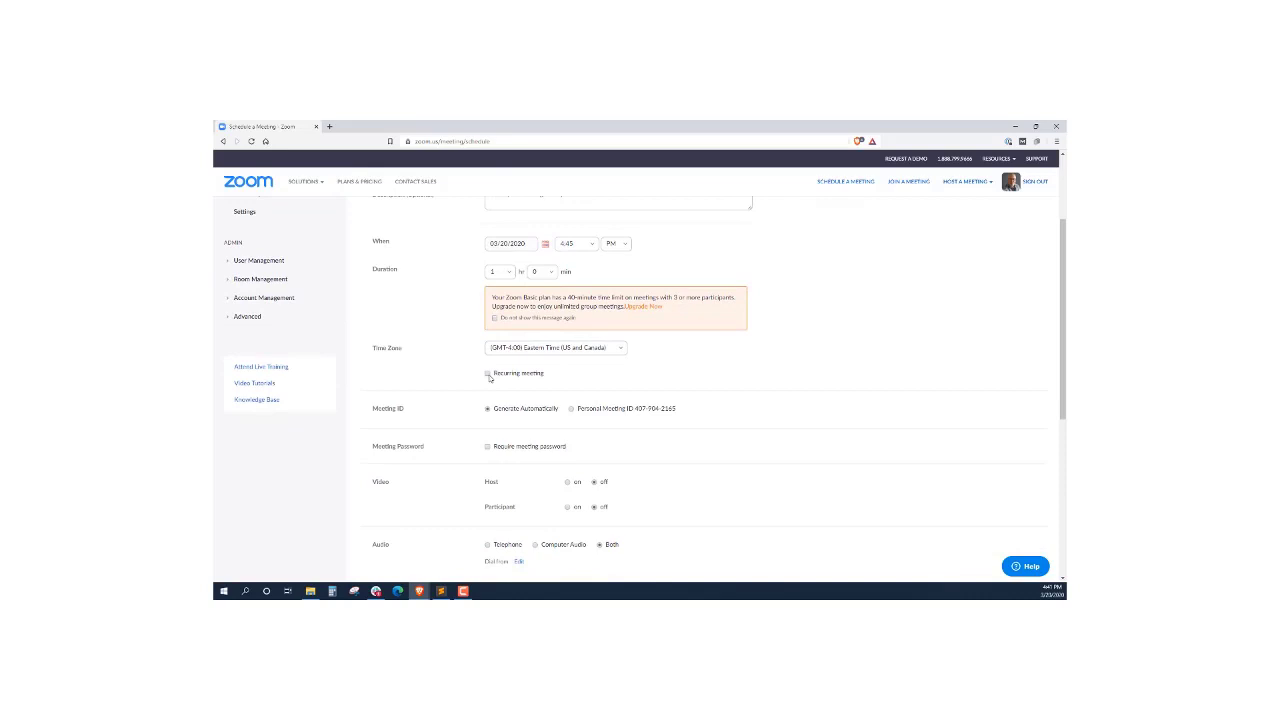
# Make the meeting recur weekly on Tuesday instead of Friday, ending by 05/01/2020
pyautogui.click(488, 374)
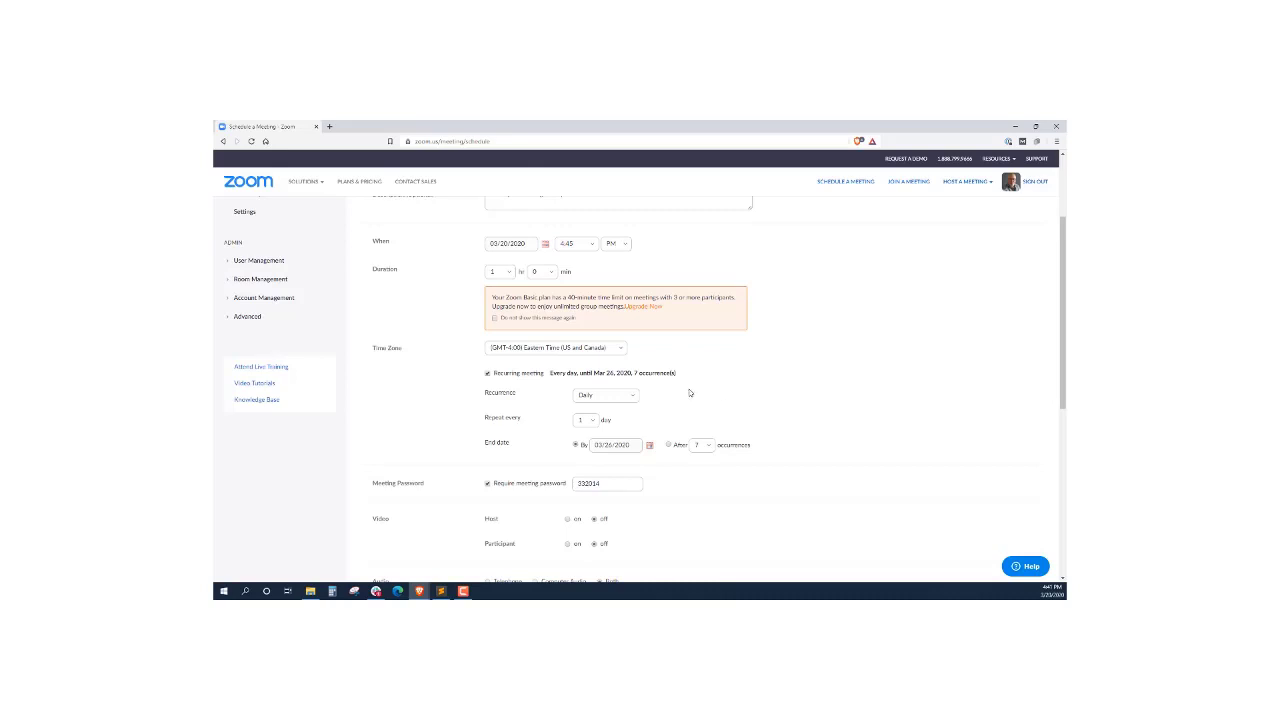
pyautogui.click(600, 395)
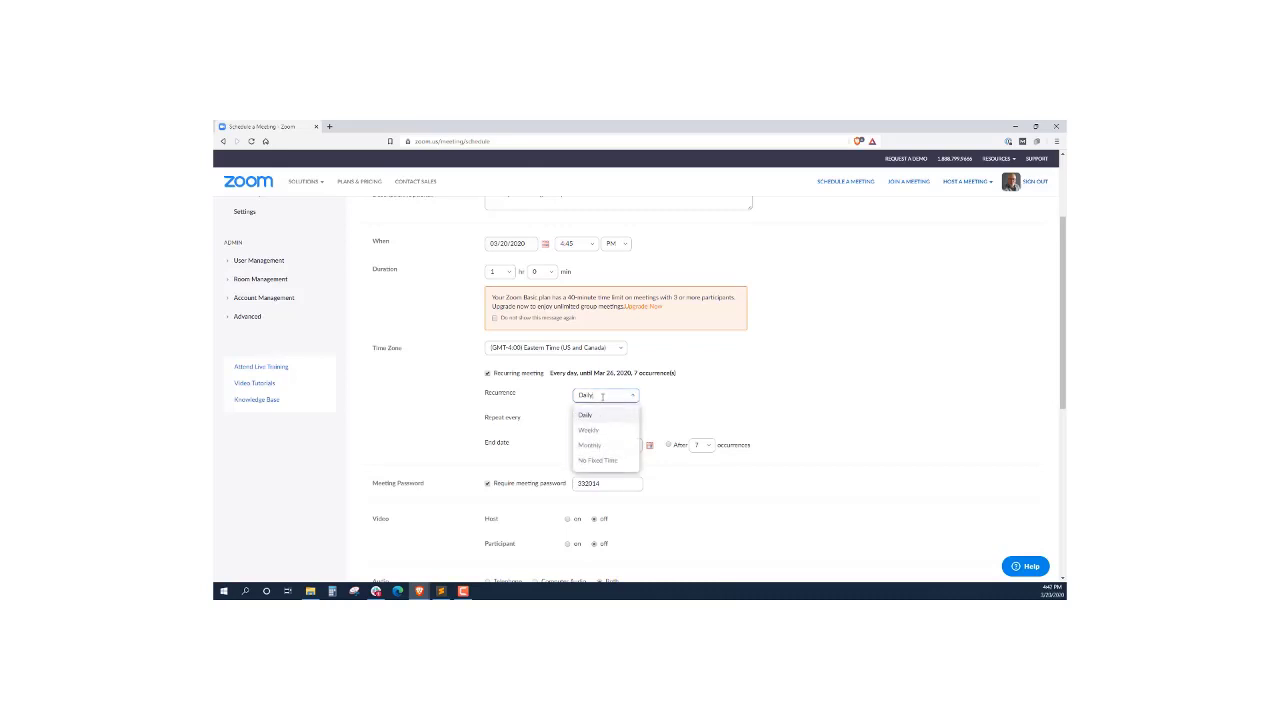
pyautogui.click(589, 430)
pyautogui.scroll(-1, 740, 405)
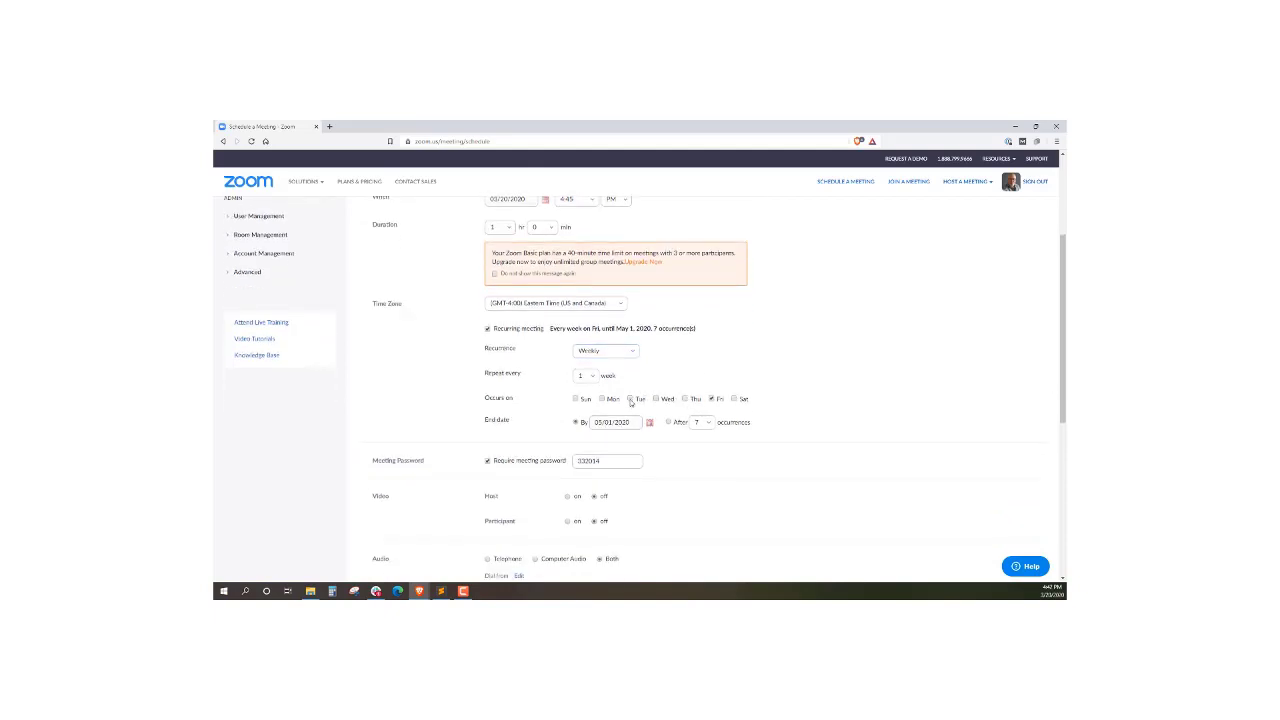
pyautogui.click(630, 399)
pyautogui.click(711, 399)
pyautogui.scroll(-1, 845, 398)
pyautogui.scroll(-1, 845, 398)
pyautogui.scroll(1, 841, 387)
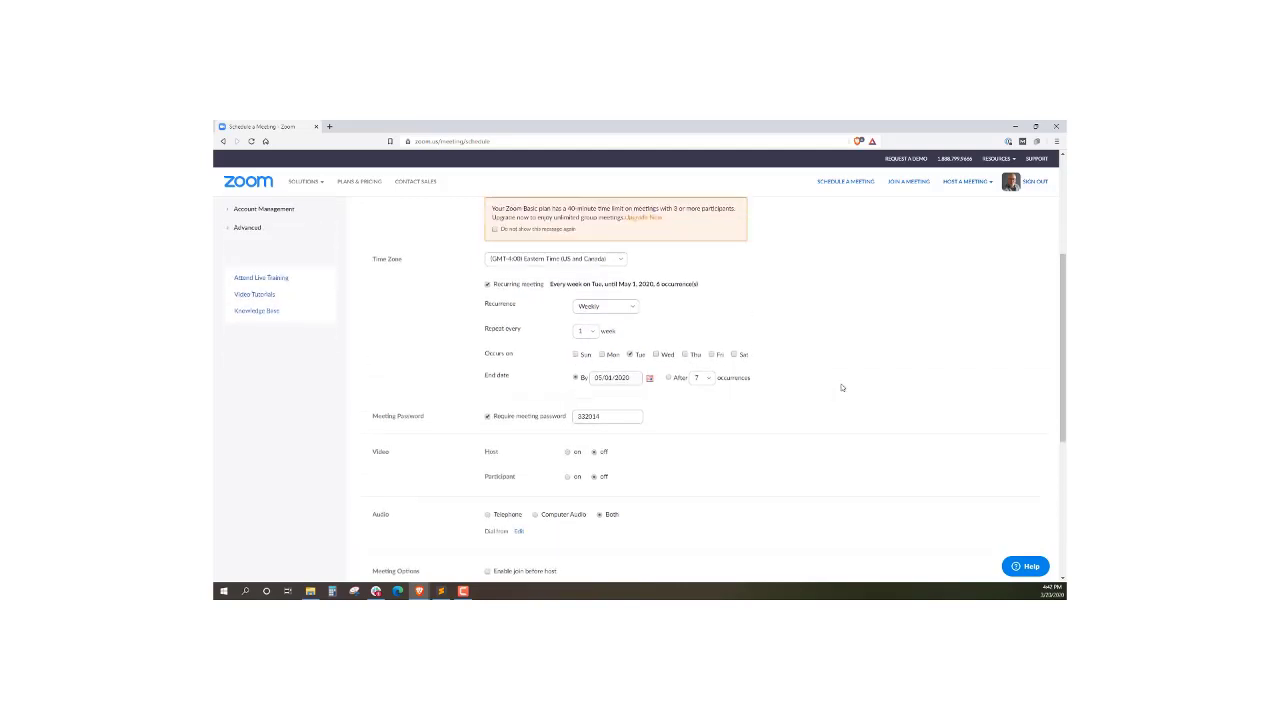
# End the weekly series after 6 occurrences
pyautogui.click(669, 378)
pyautogui.click(706, 380)
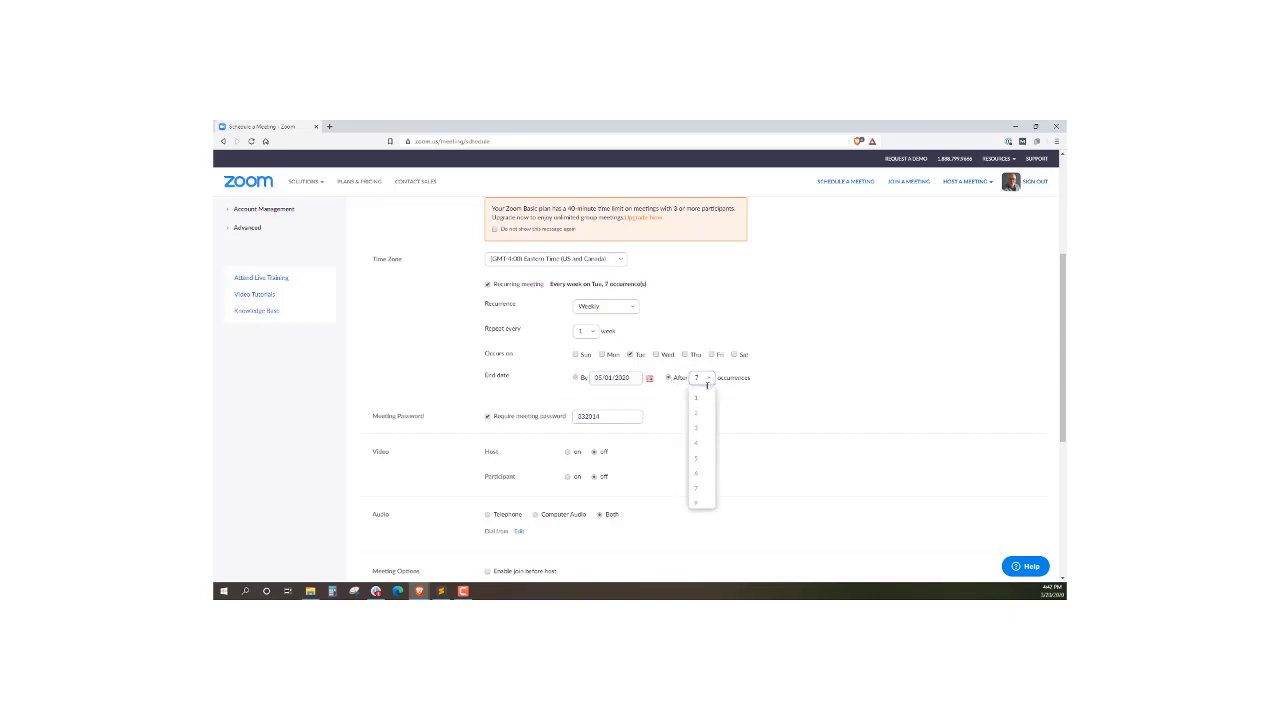
pyautogui.click(700, 473)
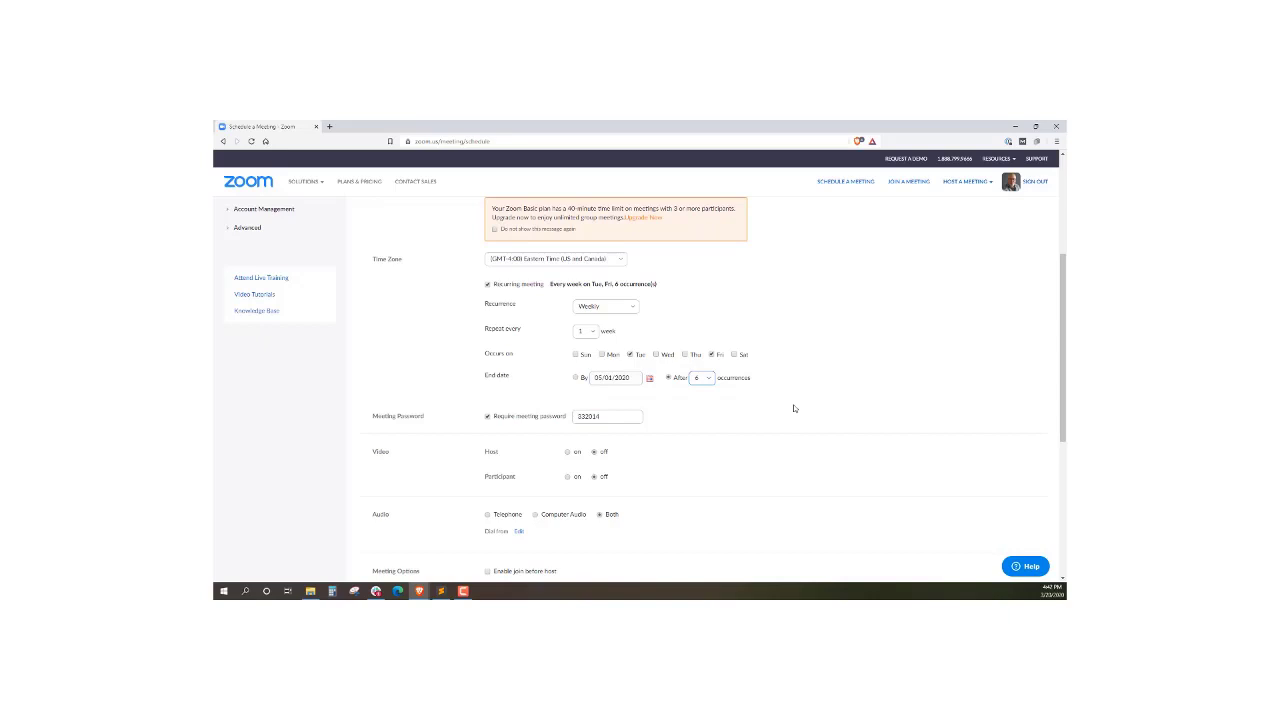
pyautogui.scroll(-2, 800, 405)
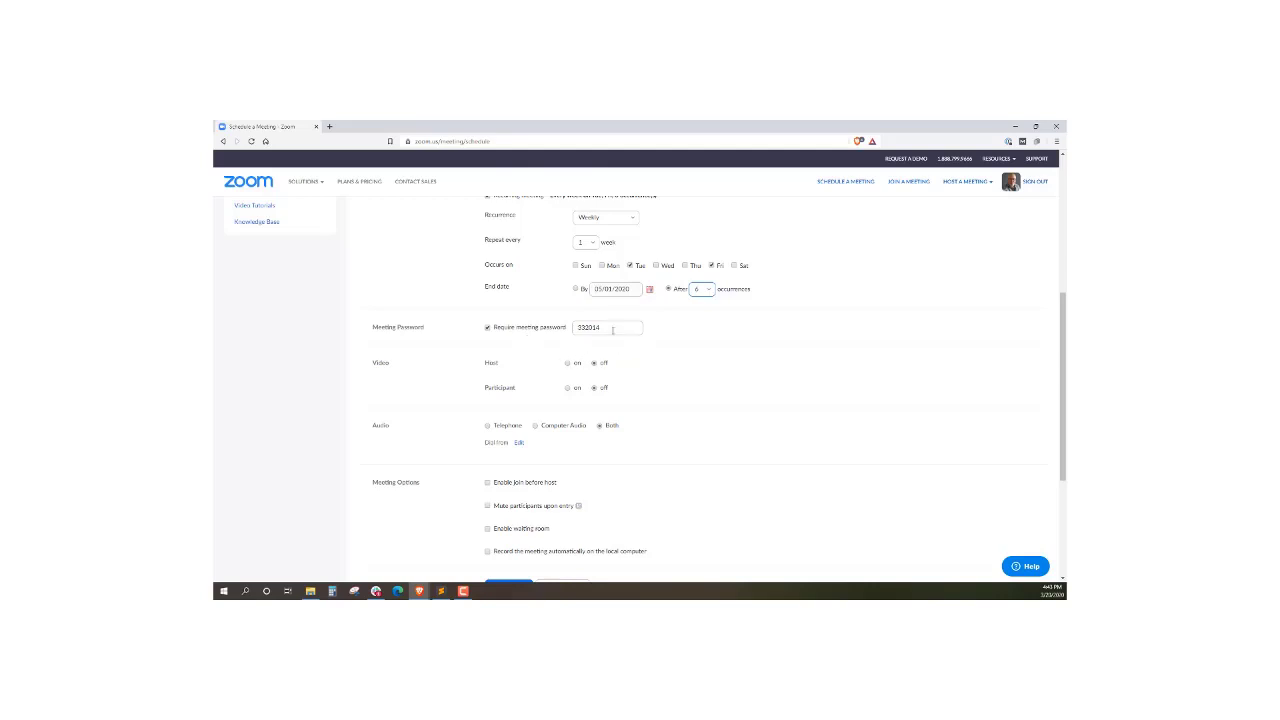
# Edit the meeting password, keeping the password requirement turned on
pyautogui.moveTo(622, 329); pyautogui.dragTo(570, 330)
pyautogui.click(487, 328)
pyautogui.click(487, 328)
pyautogui.click(487, 328)
pyautogui.click(487, 328)
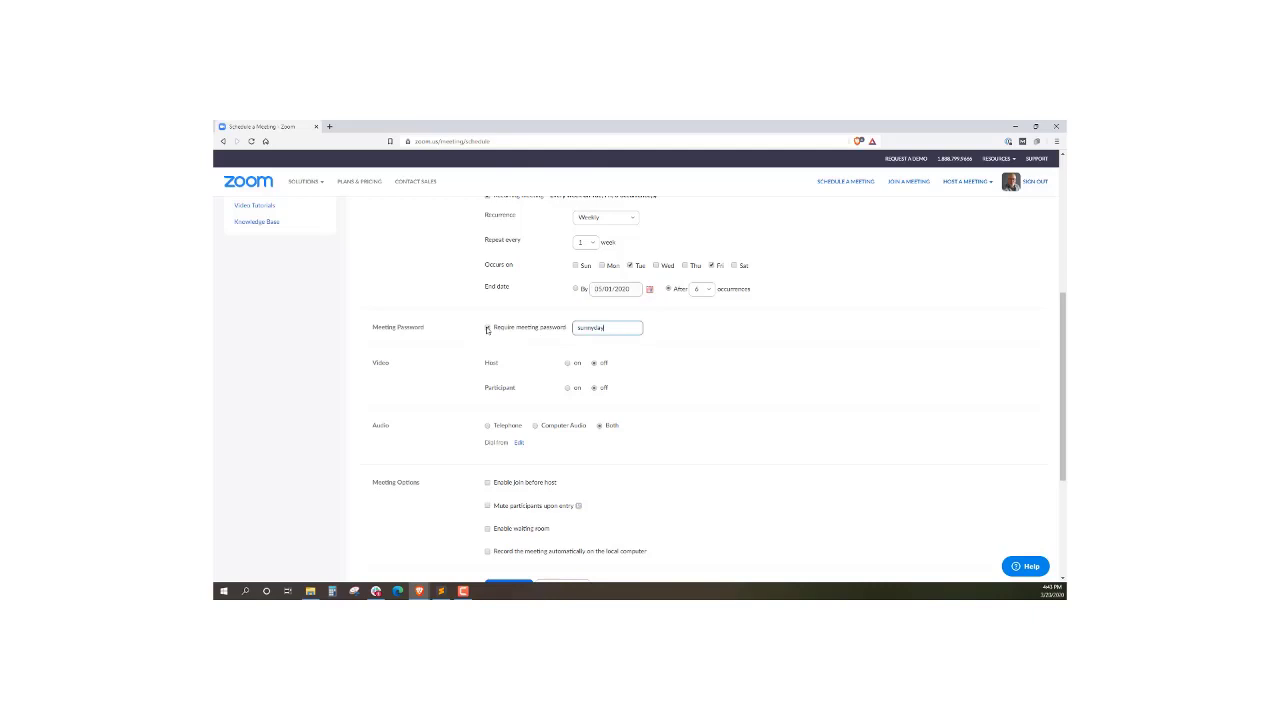
pyautogui.click(685, 350)
# Leave mute off, toggle Waiting room, enable automatic local recording, and save the meeting
pyautogui.scroll(-1, 690, 353)
pyautogui.scroll(-1, 694, 353)
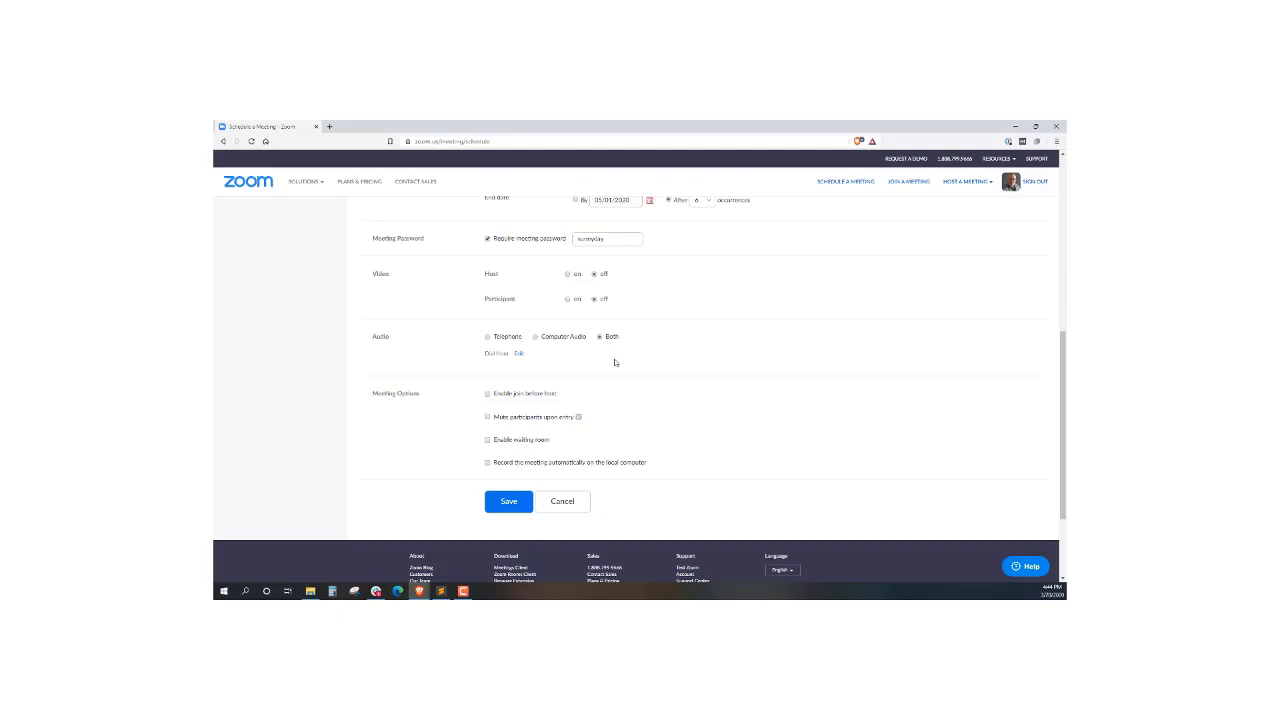
pyautogui.scroll(-2, 624, 362)
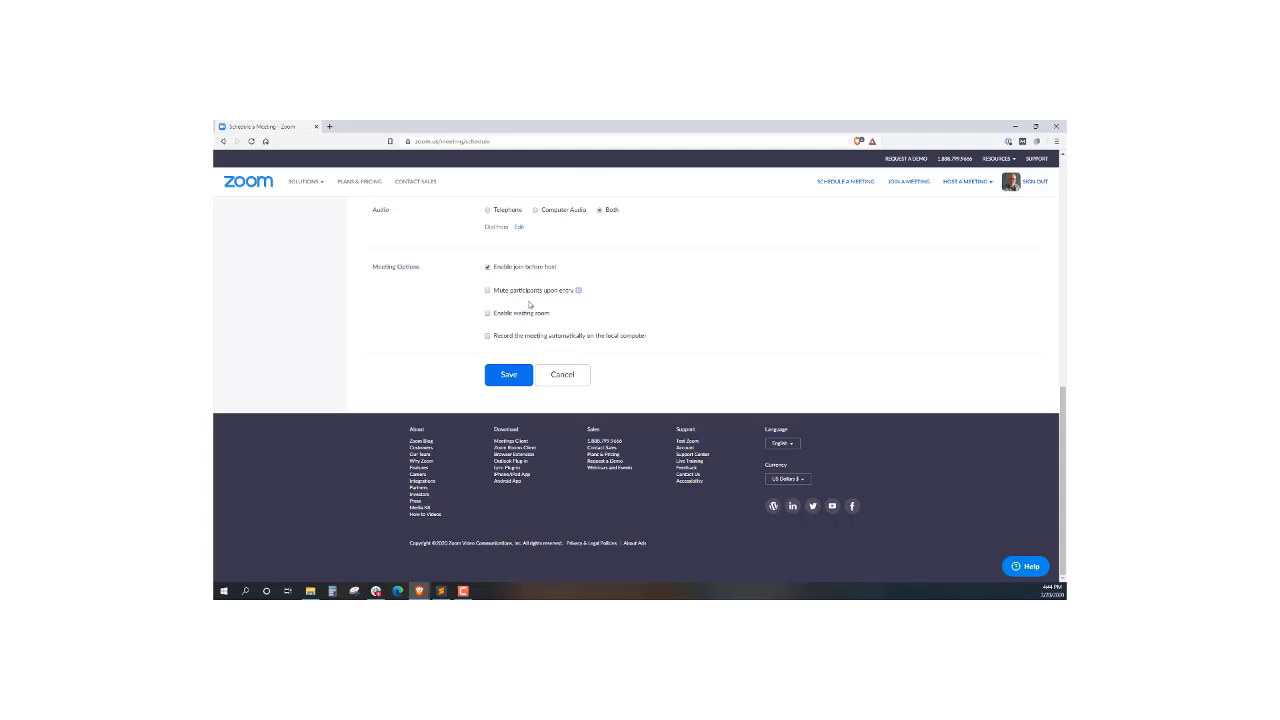
pyautogui.click(495, 291)
pyautogui.click(488, 290)
pyautogui.click(487, 315)
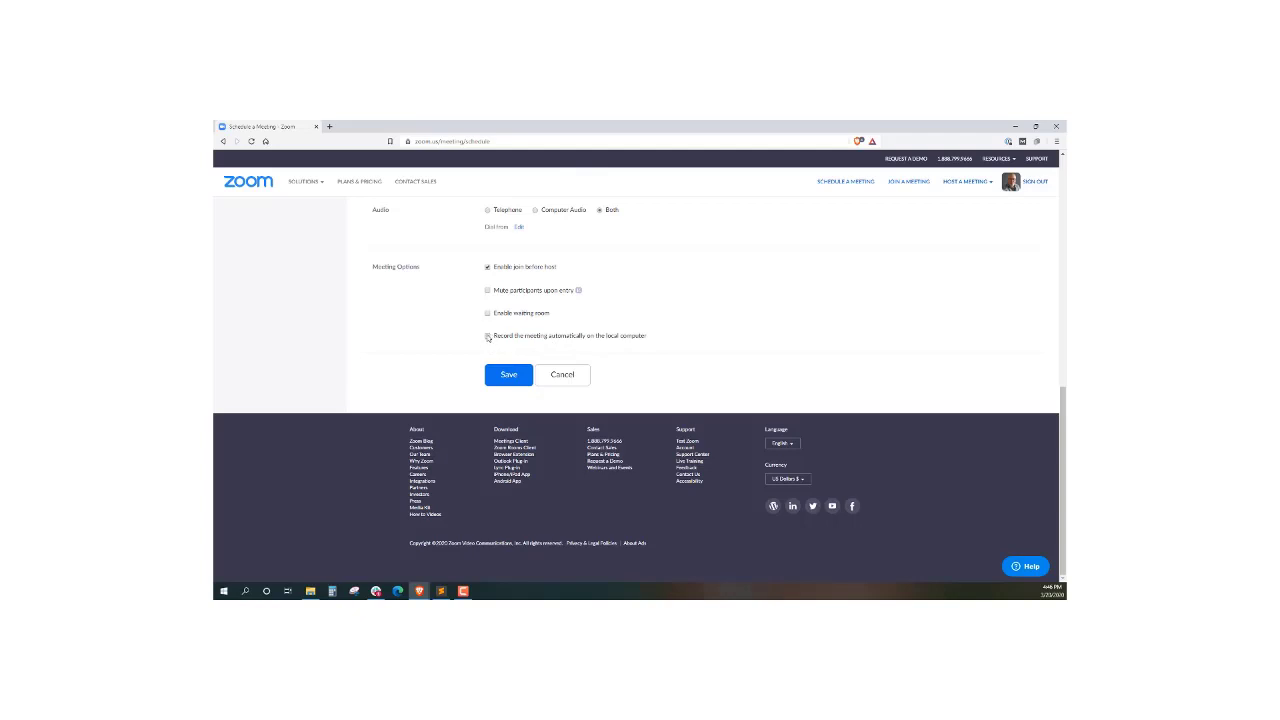
pyautogui.click(488, 337)
pyautogui.click(506, 376)
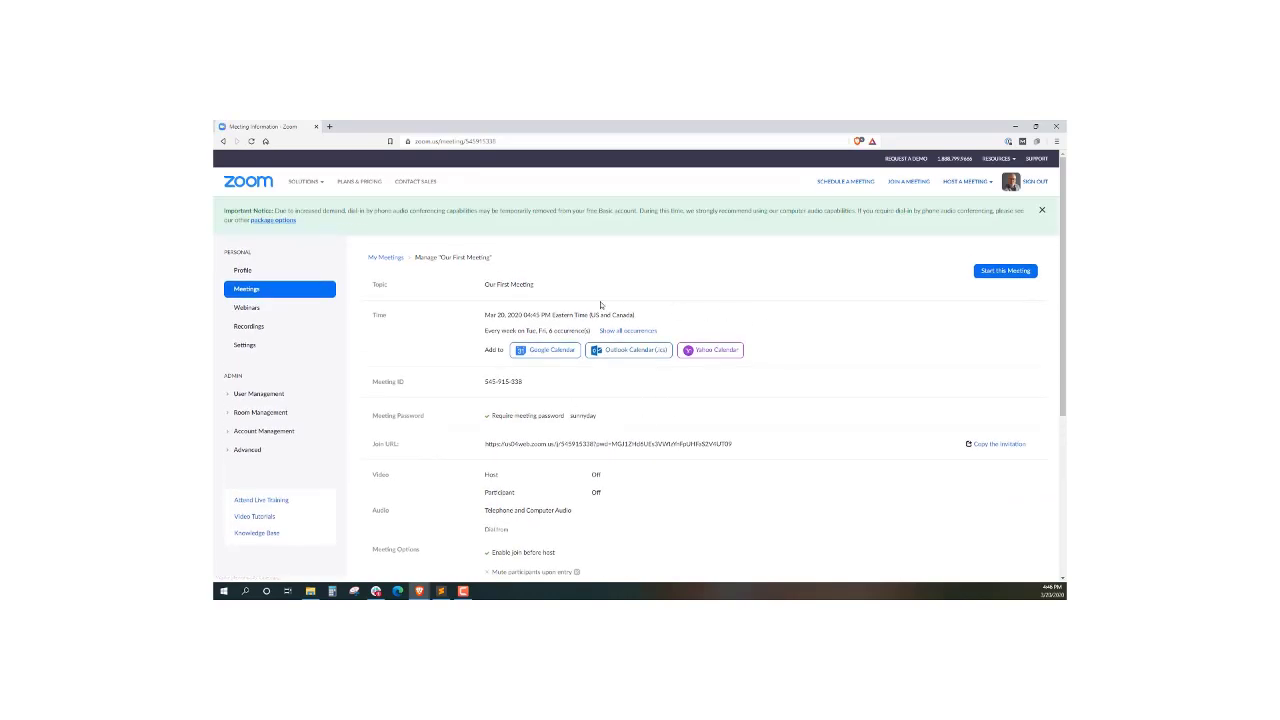
# Try adding the meeting to Google Calendar, then close the Google sign-in tab
pyautogui.scroll(-1, 470, 350)
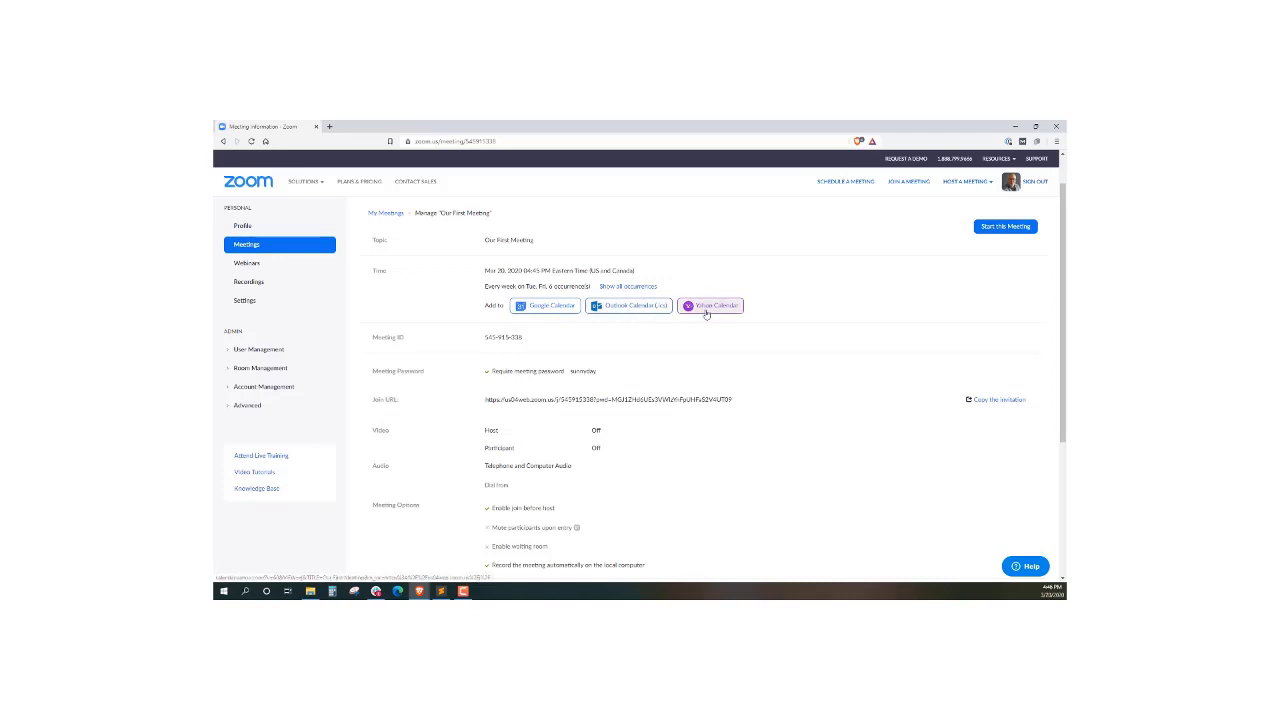
pyautogui.click(567, 312)
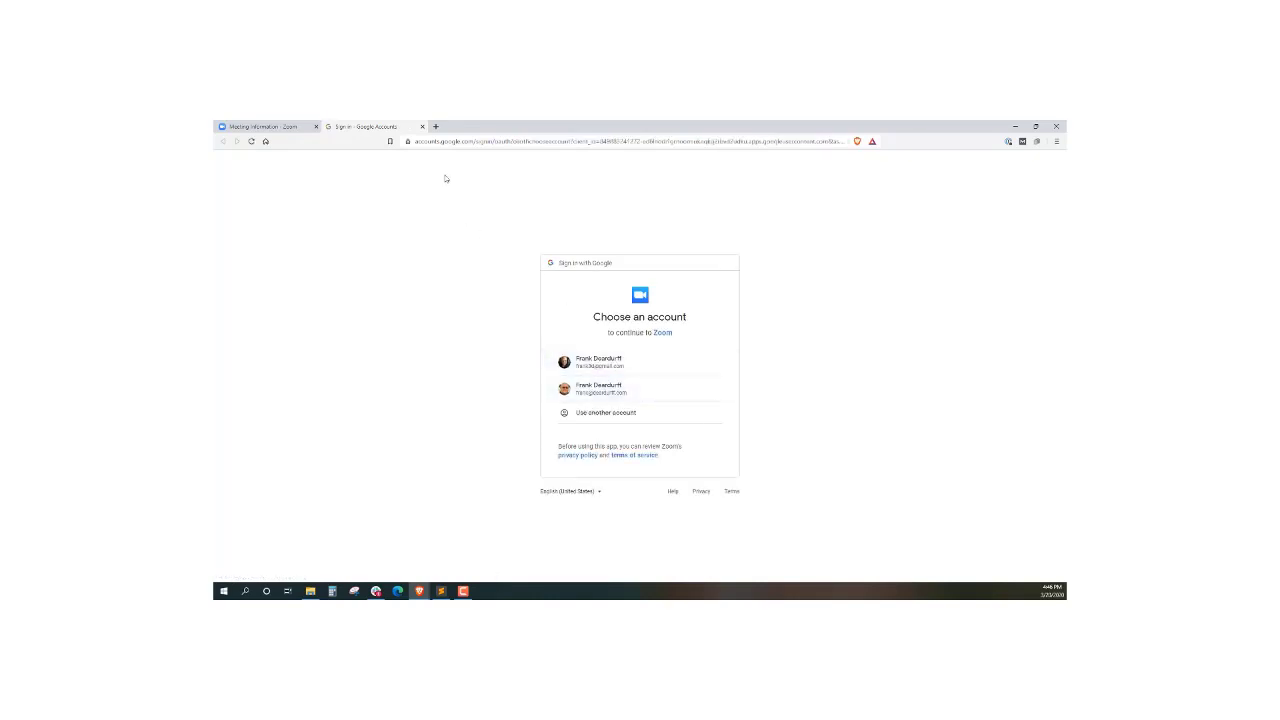
pyautogui.click(422, 126)
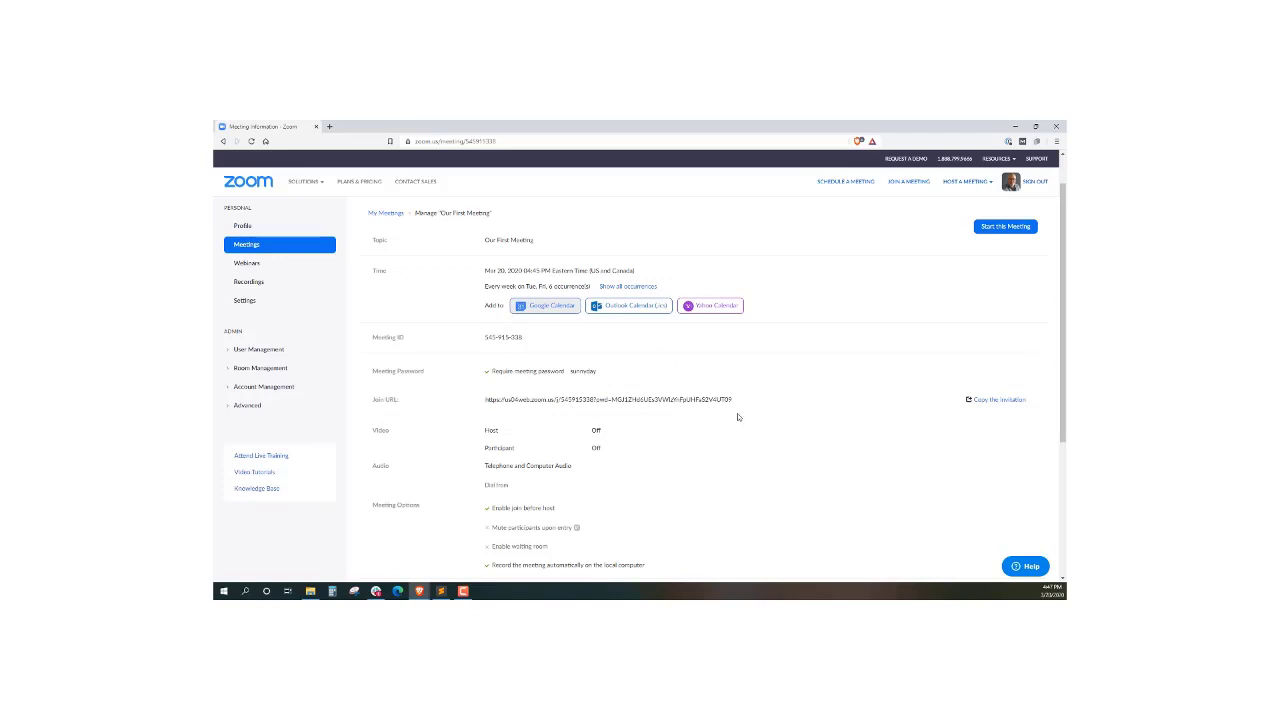
pyautogui.scroll(-1, 806, 415)
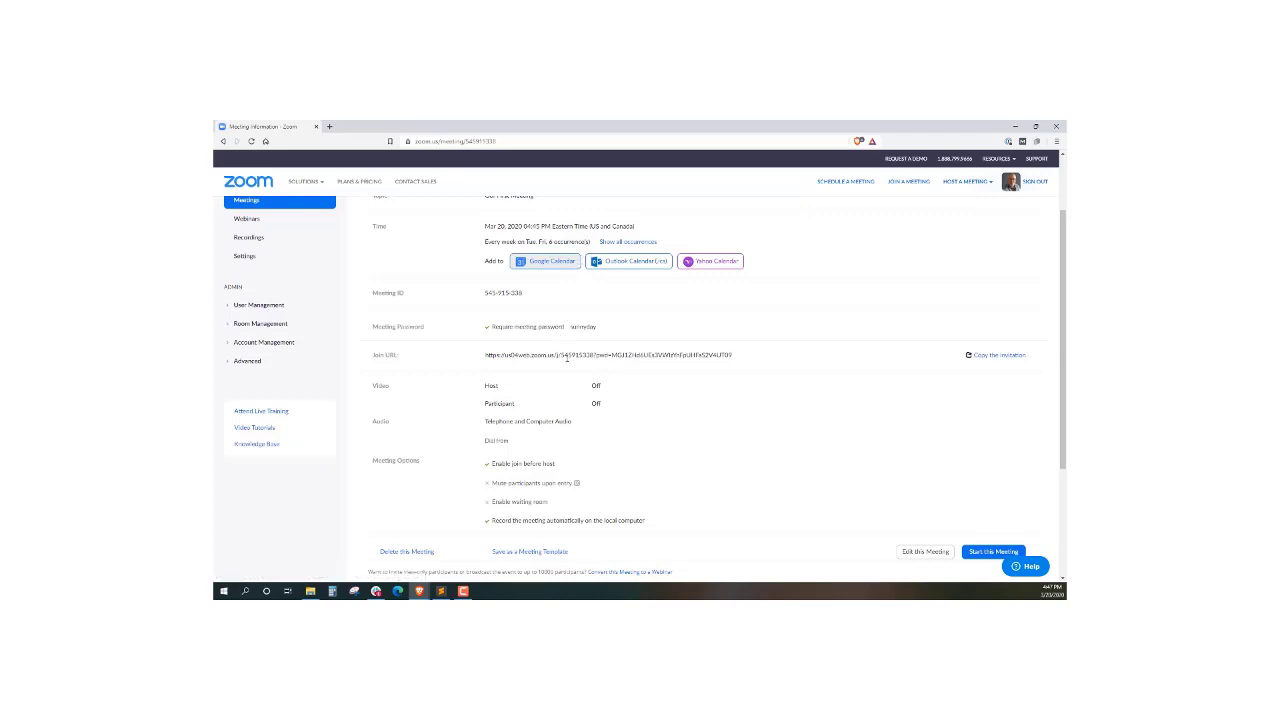
# Copy the full 'Our First Meeting' invitation text to the clipboard and close the invitation dialog
pyautogui.click(992, 358)
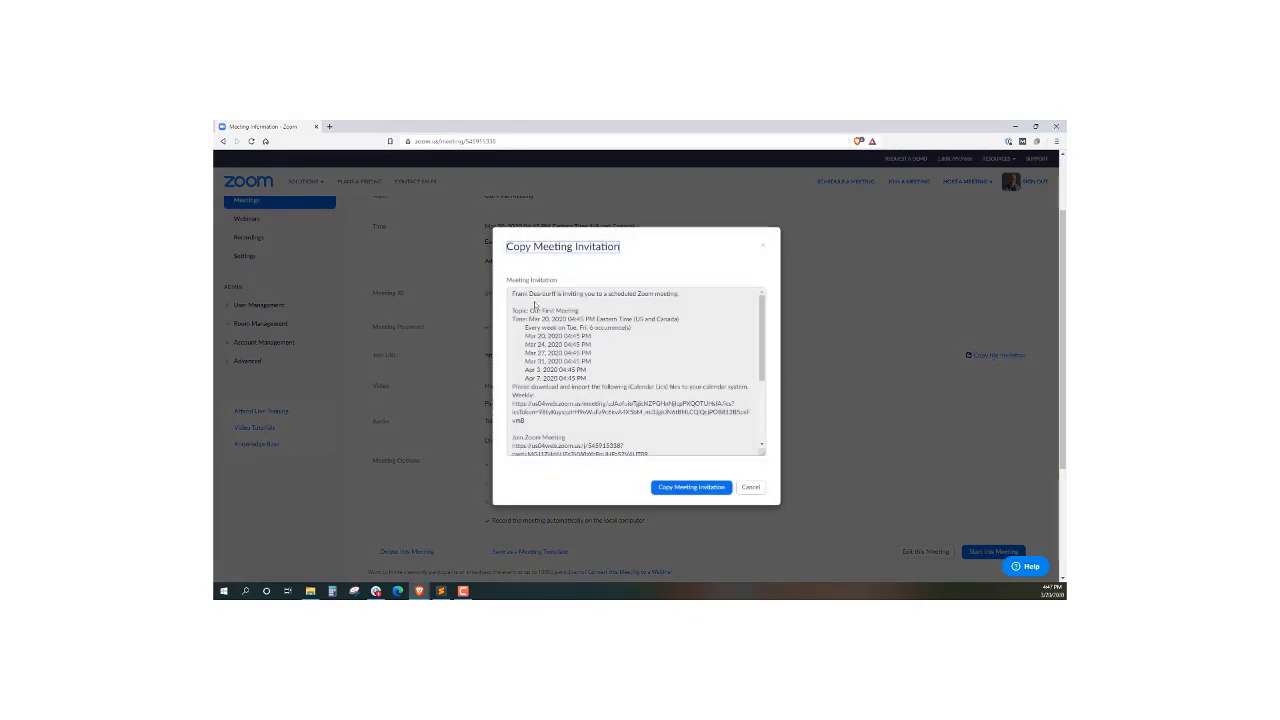
pyautogui.scroll(-6, 570, 364)
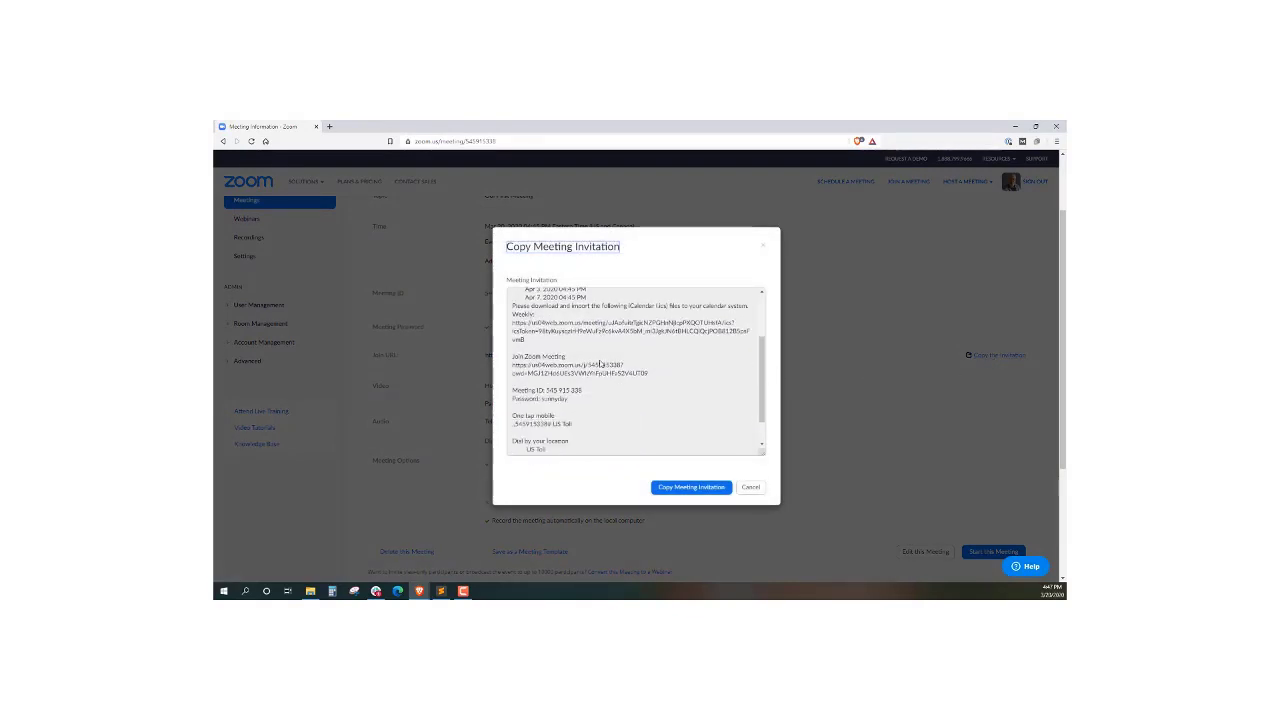
pyautogui.scroll(5, 599, 370)
pyautogui.scroll(-5, 600, 371)
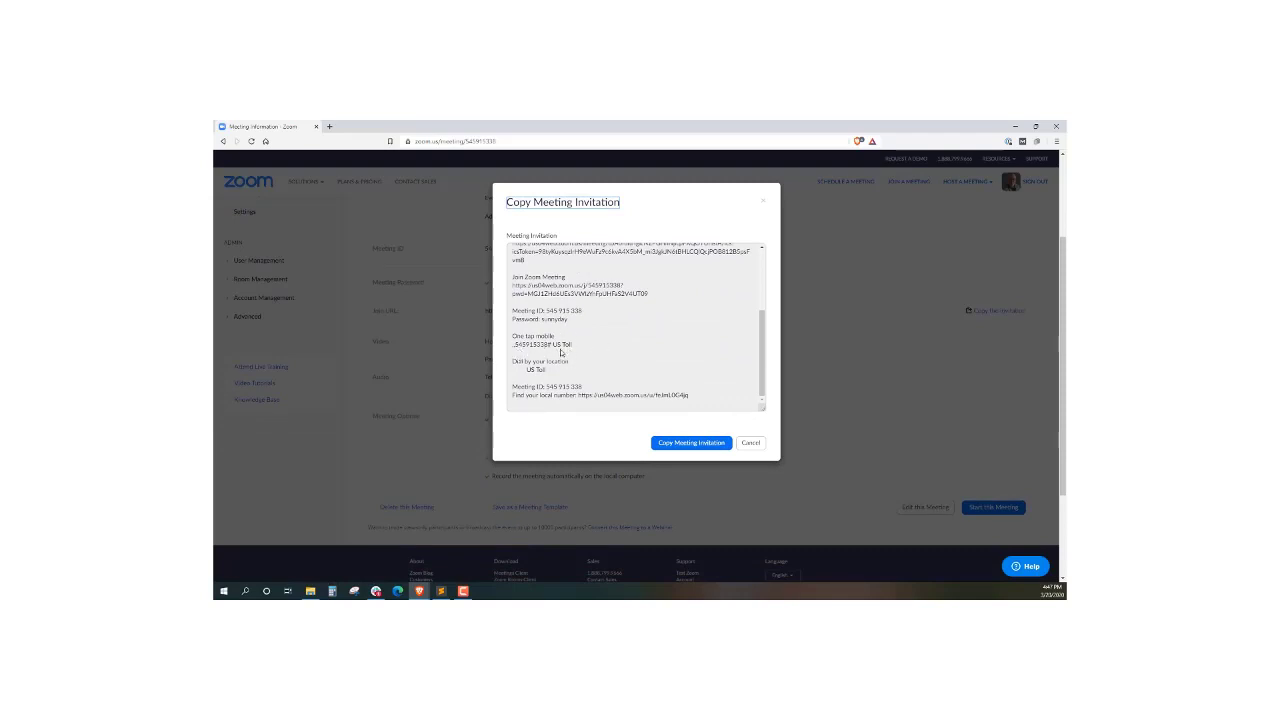
pyautogui.scroll(2, 575, 348)
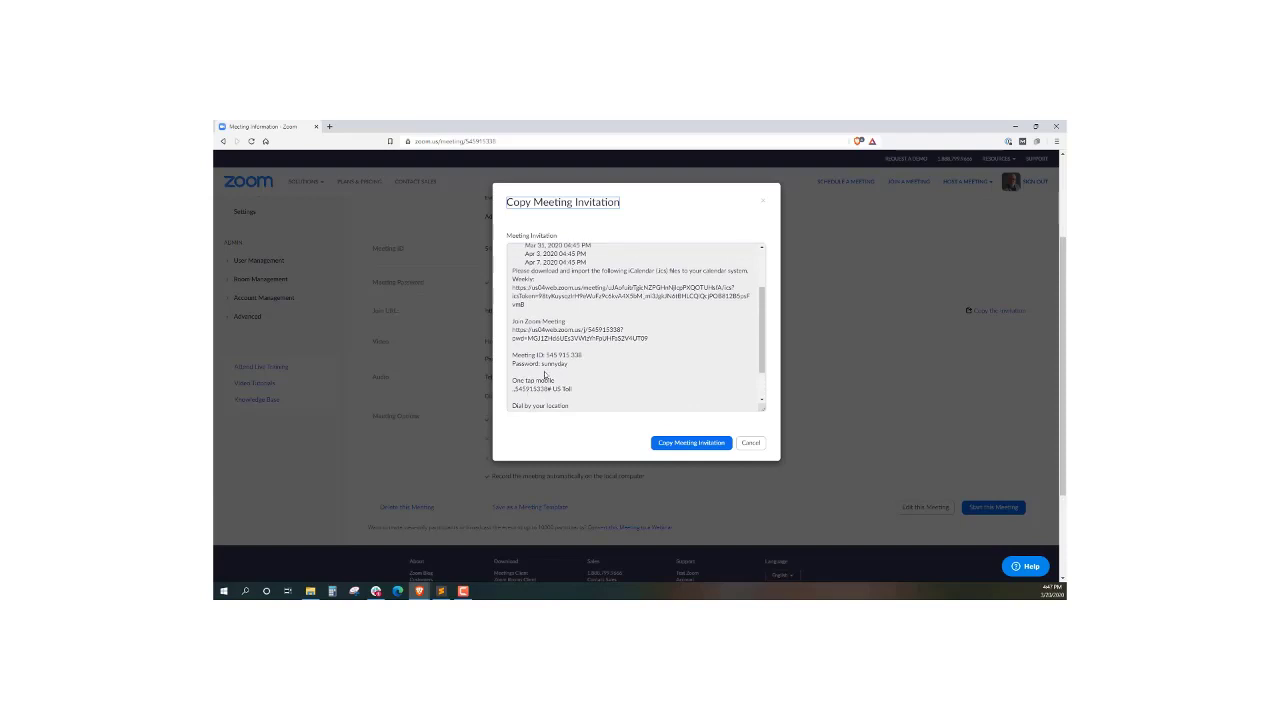
pyautogui.scroll(1, 545, 375)
pyautogui.scroll(-4, 550, 375)
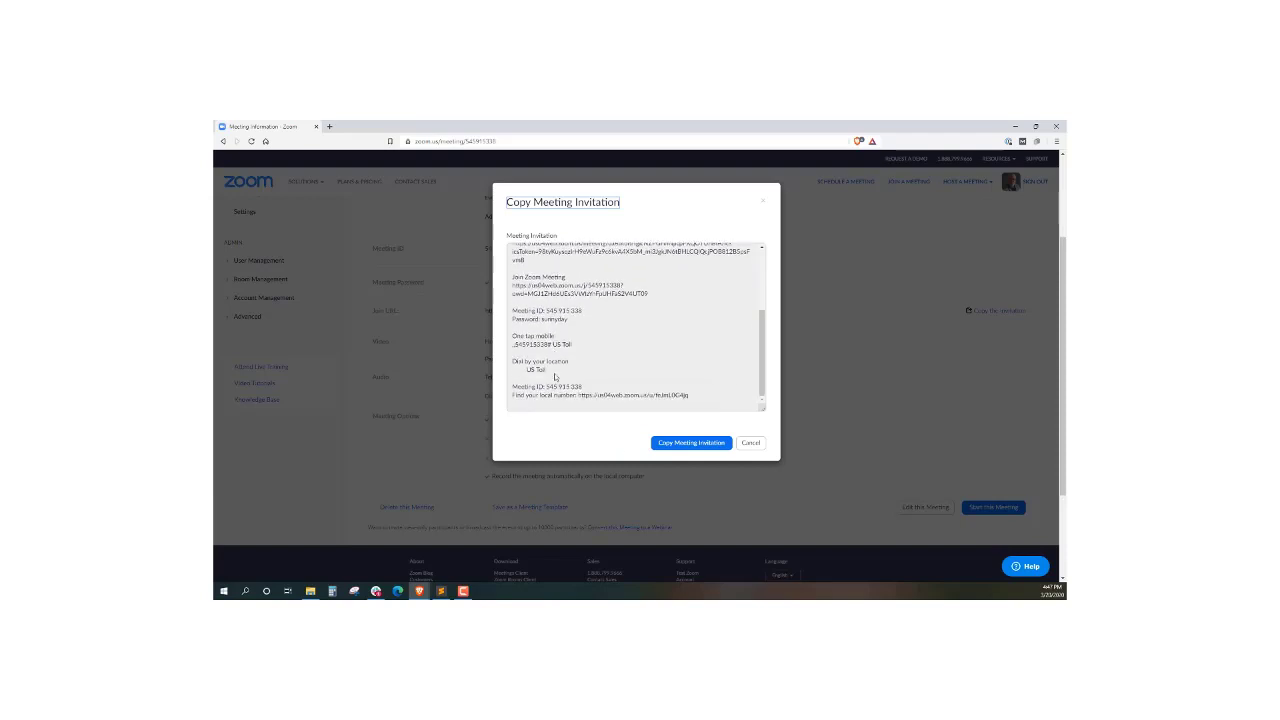
pyautogui.scroll(5, 556, 375)
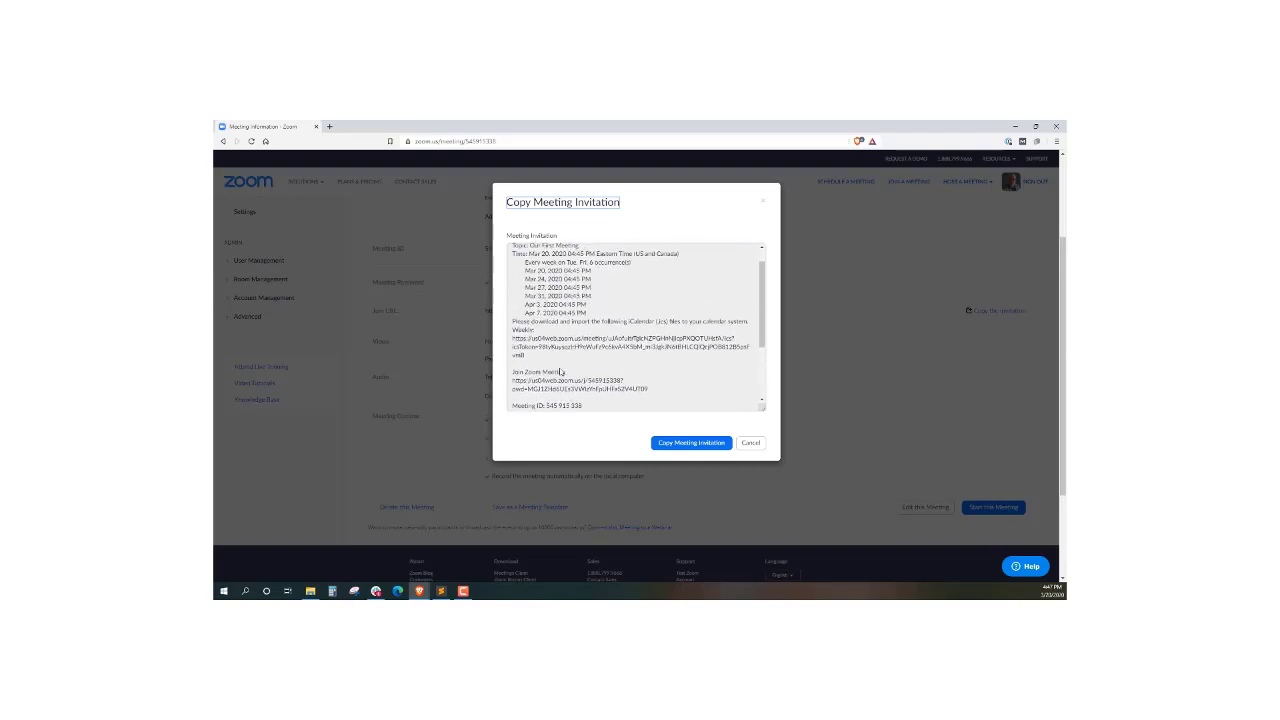
pyautogui.click(677, 443)
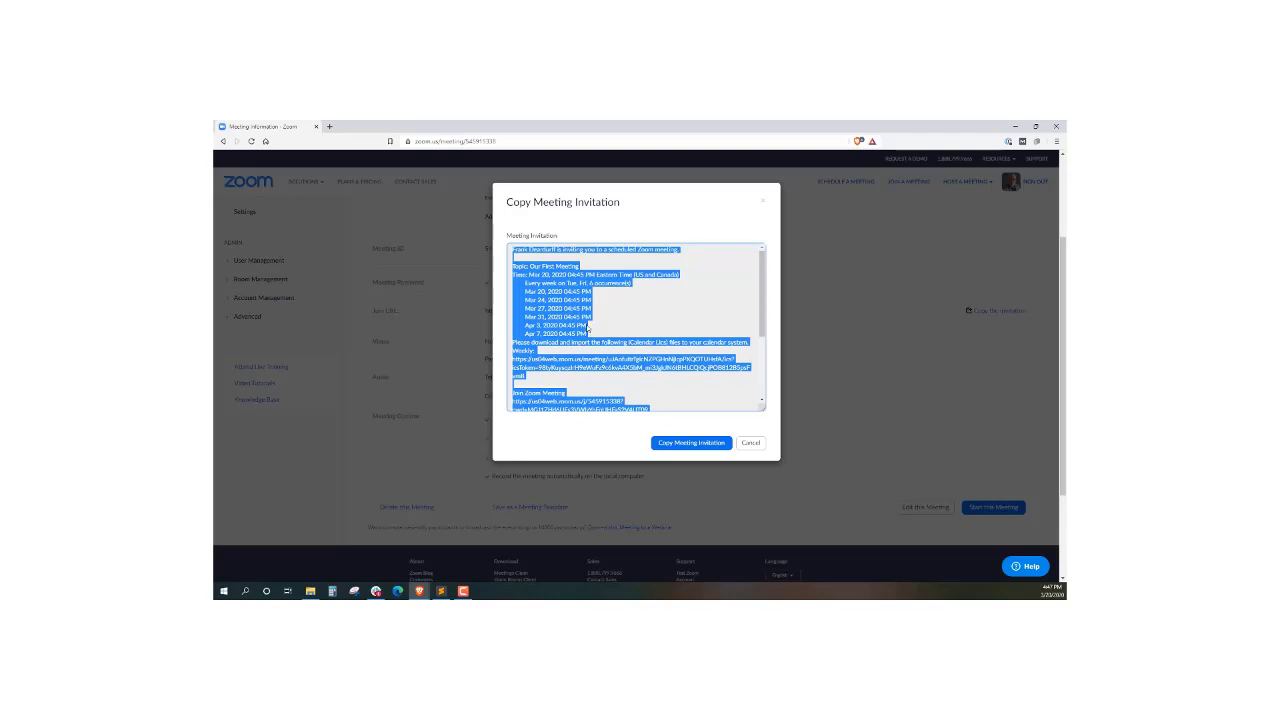
pyautogui.scroll(1, 584, 347)
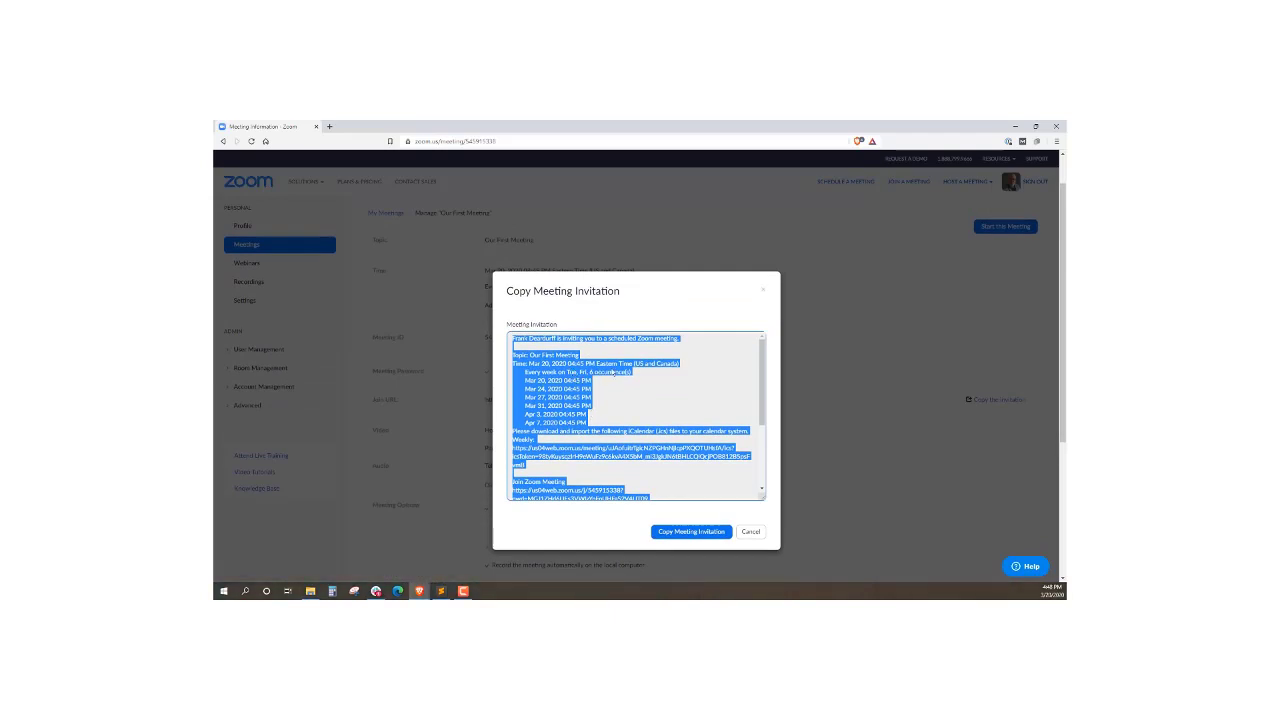
pyautogui.click(750, 532)
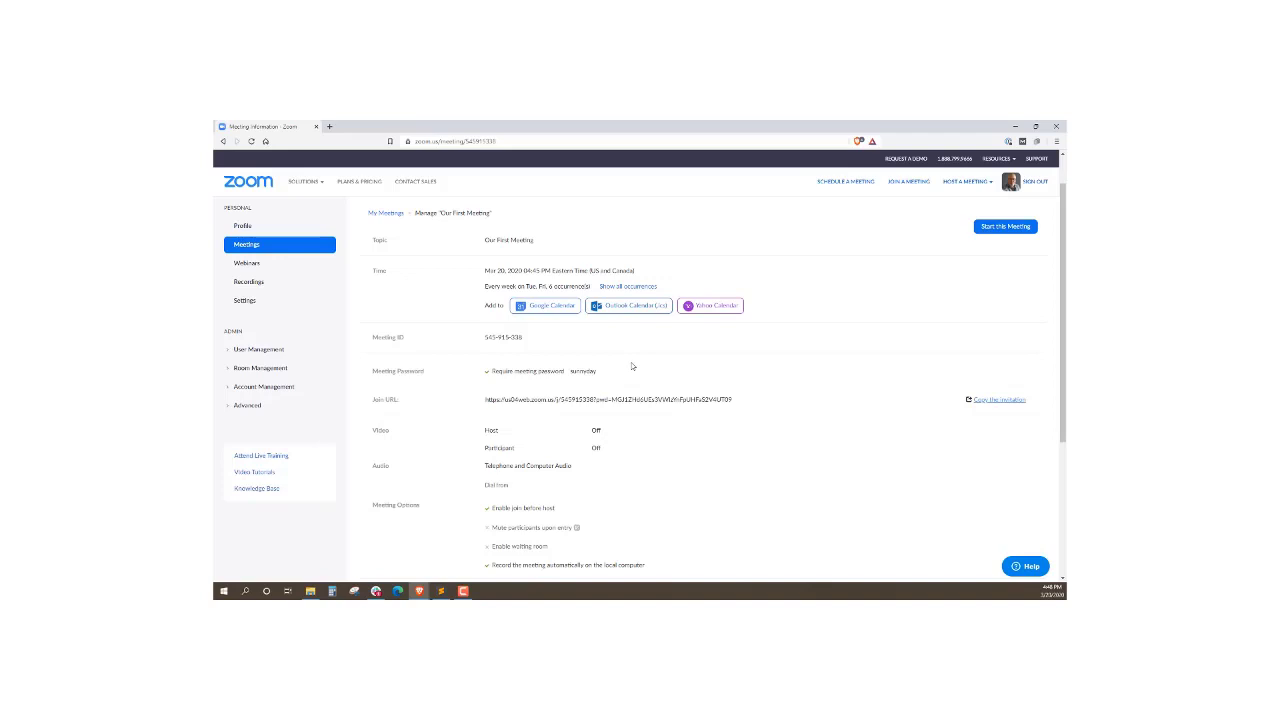
# Go to the Recordings page to view the Cloud Recordings tab
pyautogui.scroll(-3, 638, 322)
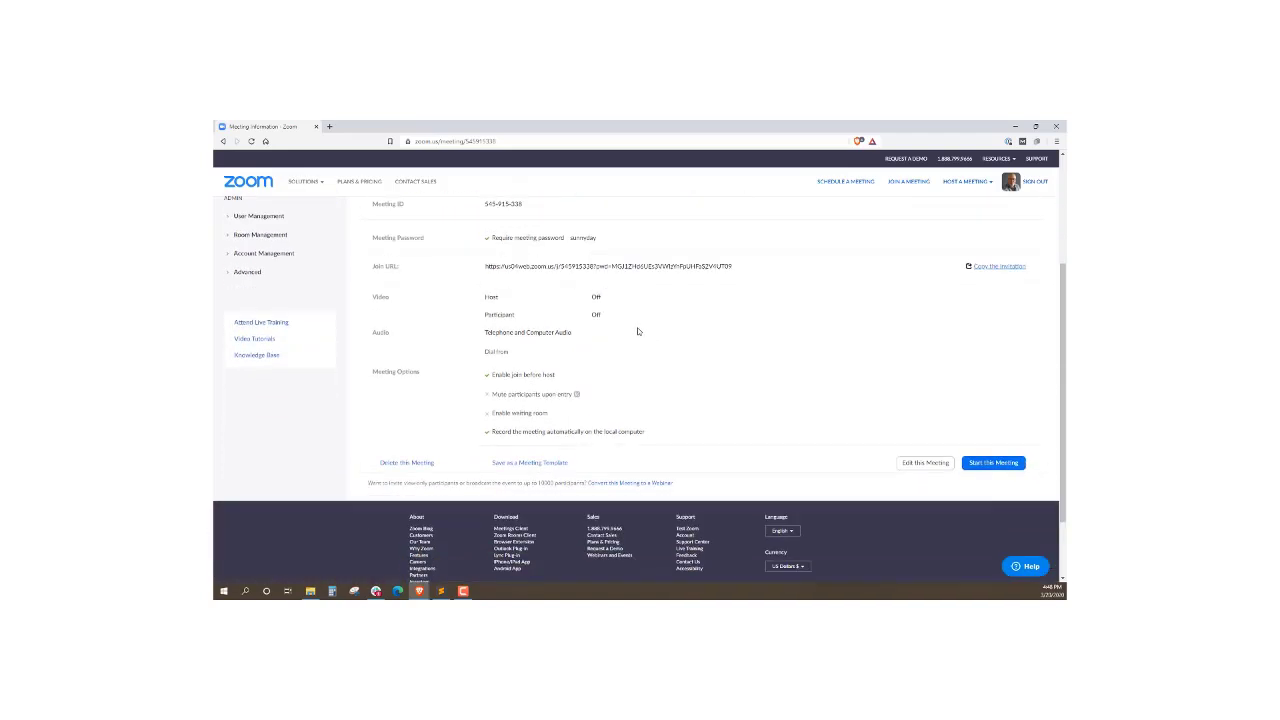
pyautogui.scroll(-1, 637, 327)
pyautogui.scroll(3, 637, 327)
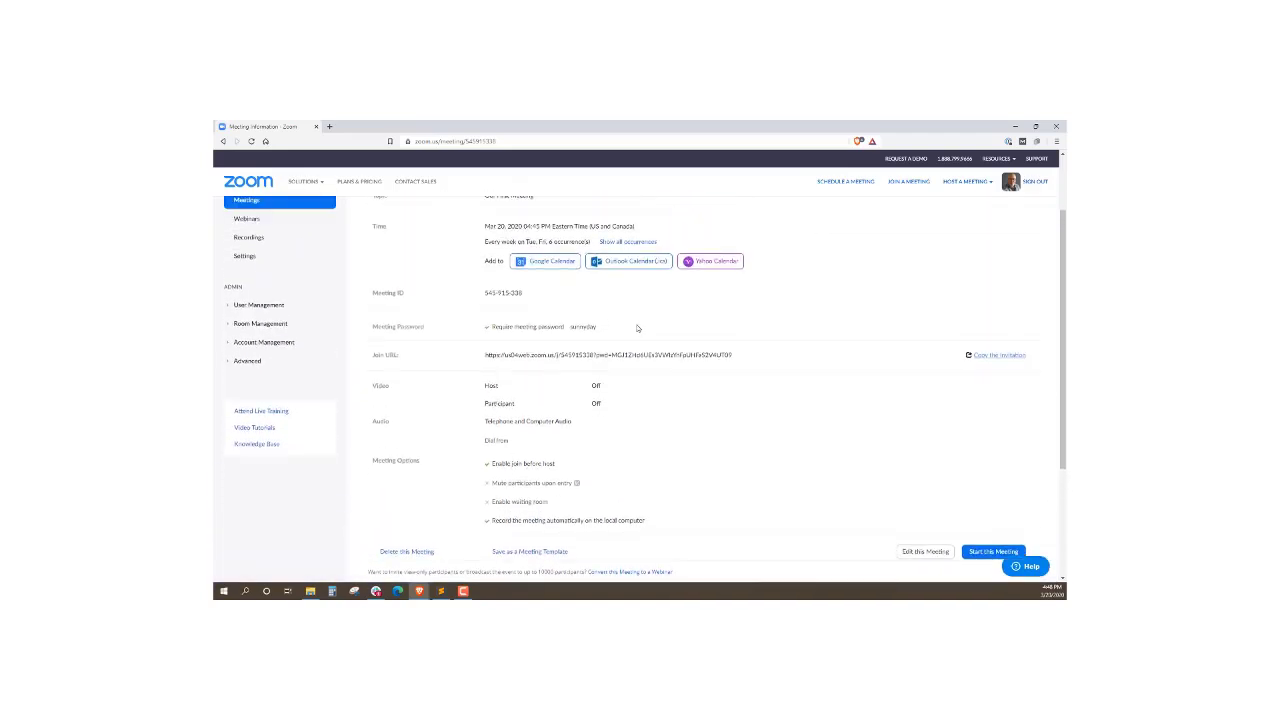
pyautogui.scroll(1, 637, 328)
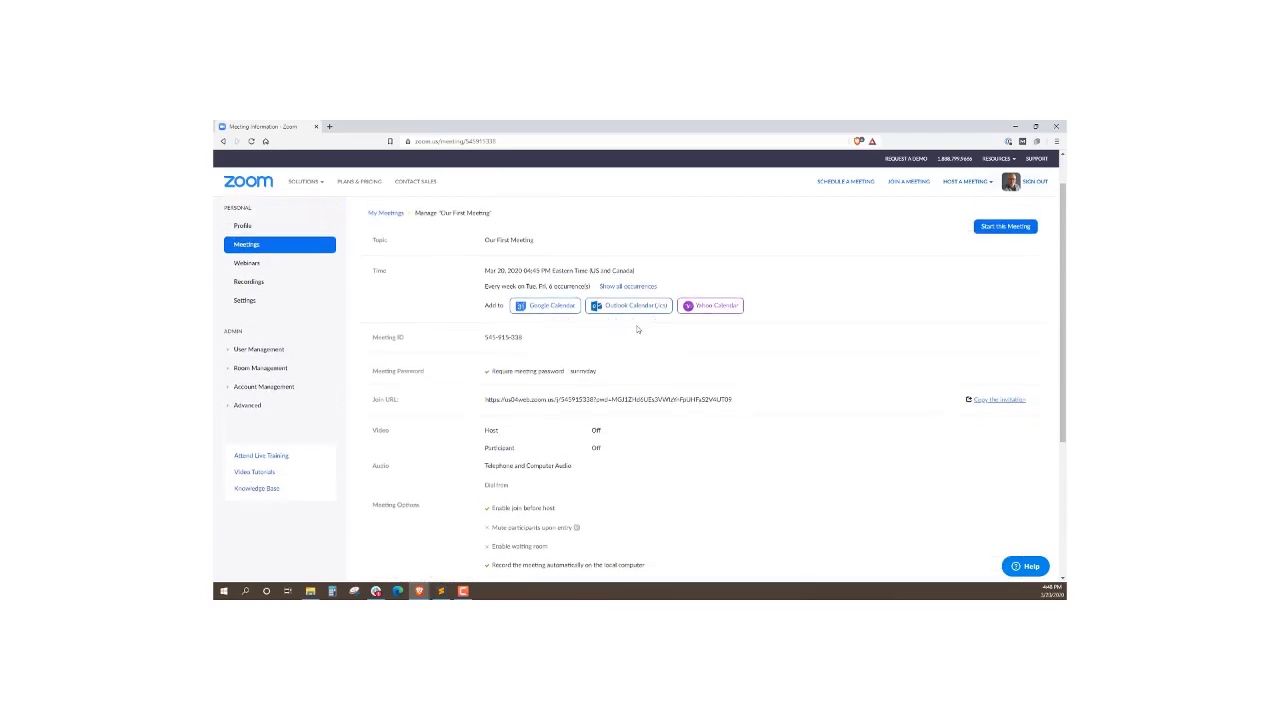
pyautogui.scroll(1, 645, 357)
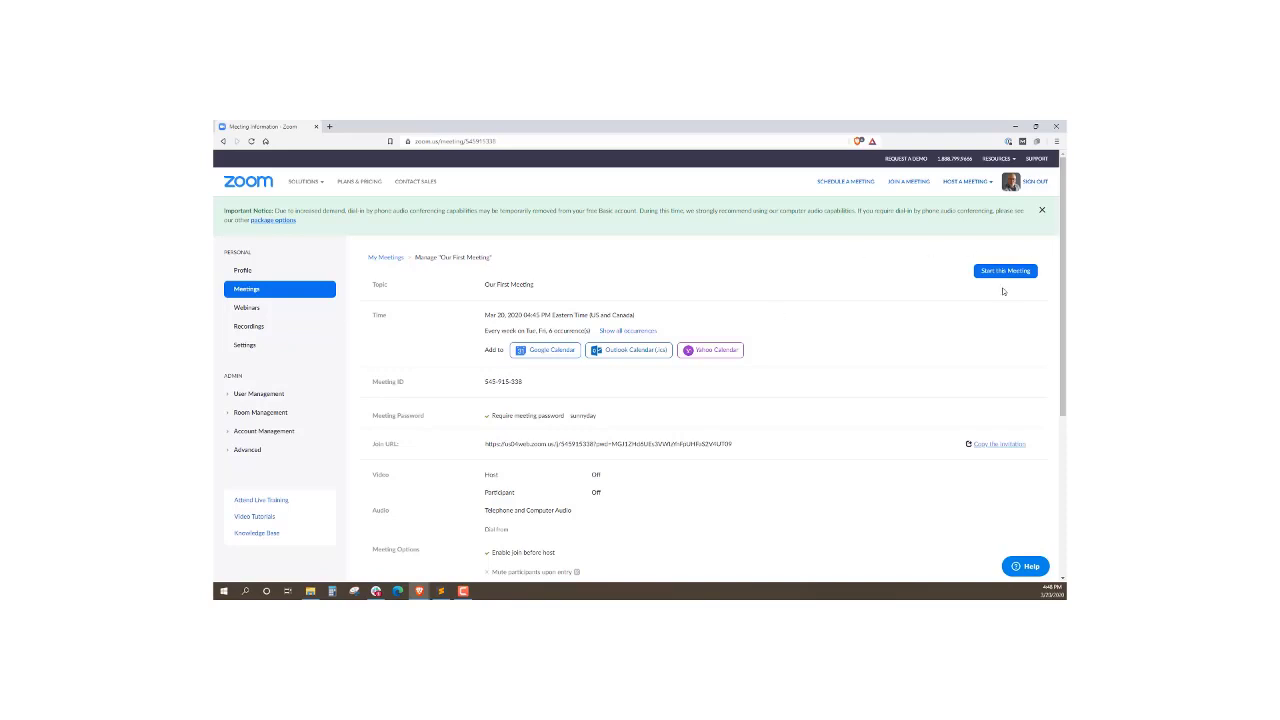
pyautogui.click(259, 327)
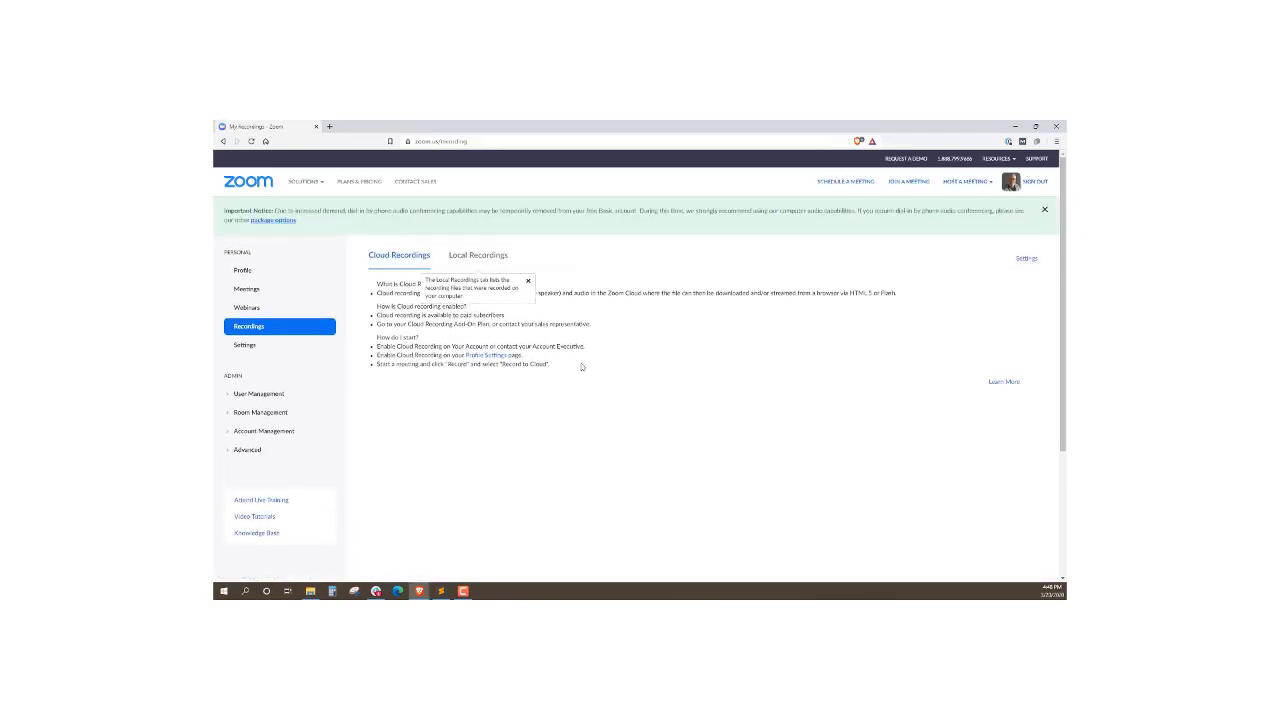